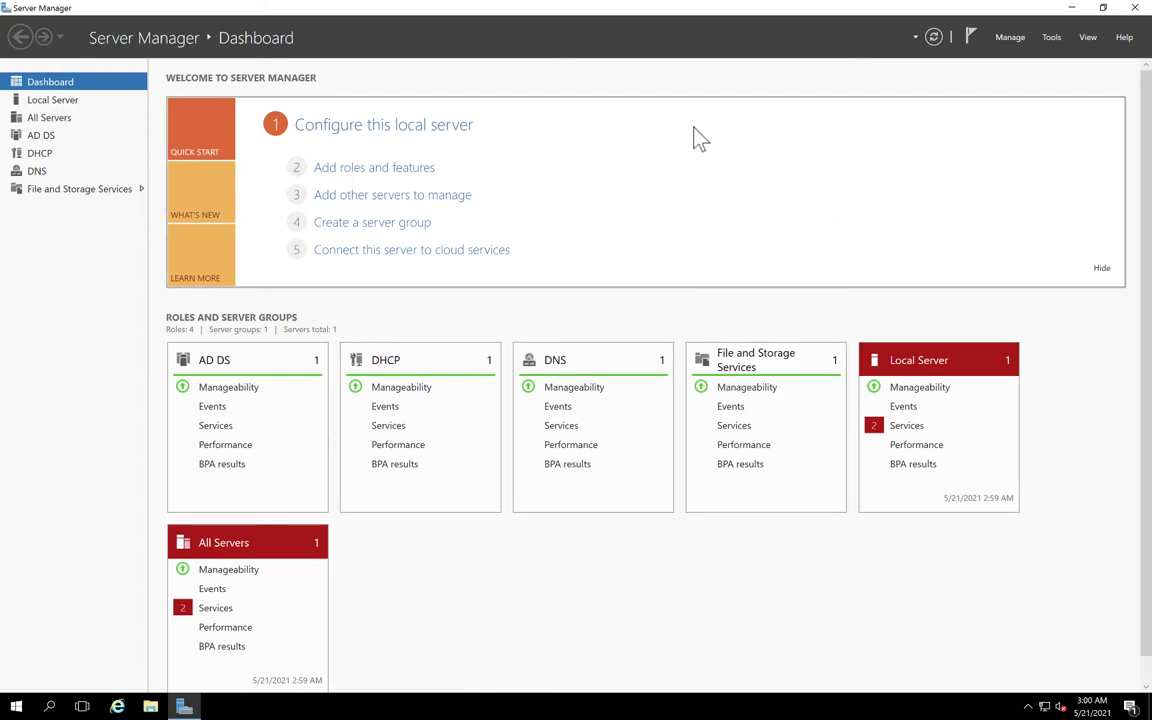
Start the Add Roles and Features wizard with role-based installation on this server.
left_click(380, 168)
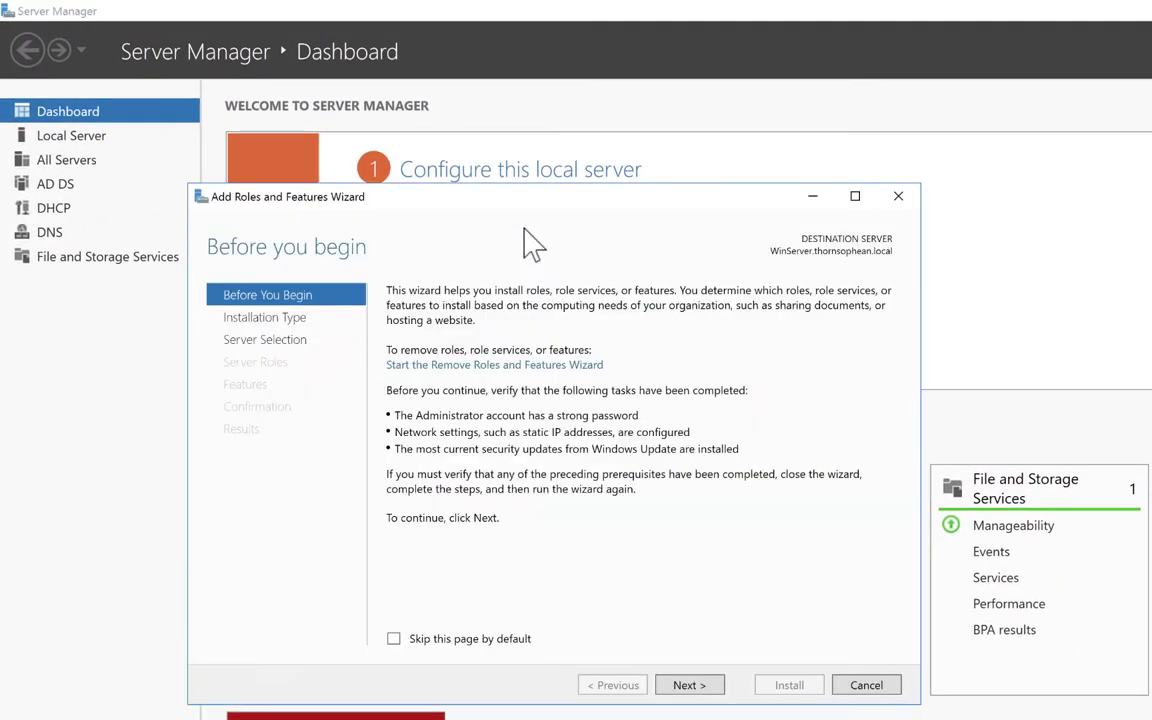
left_click(693, 686)
left_click(690, 686)
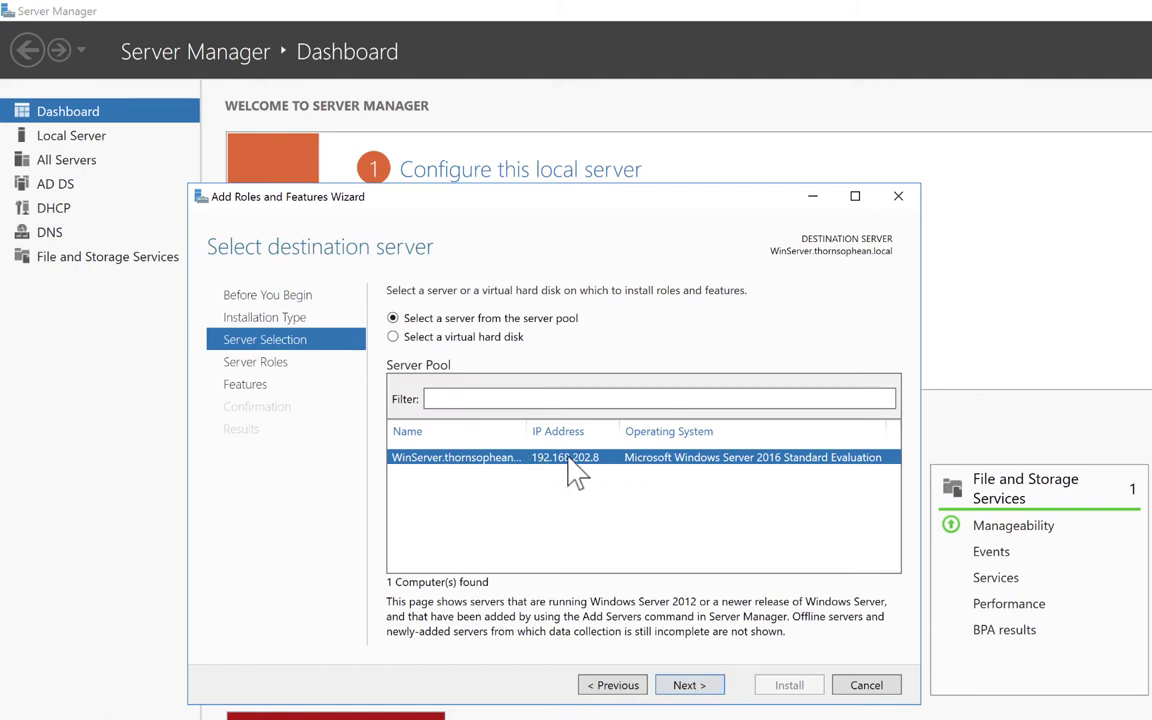
left_click(689, 686)
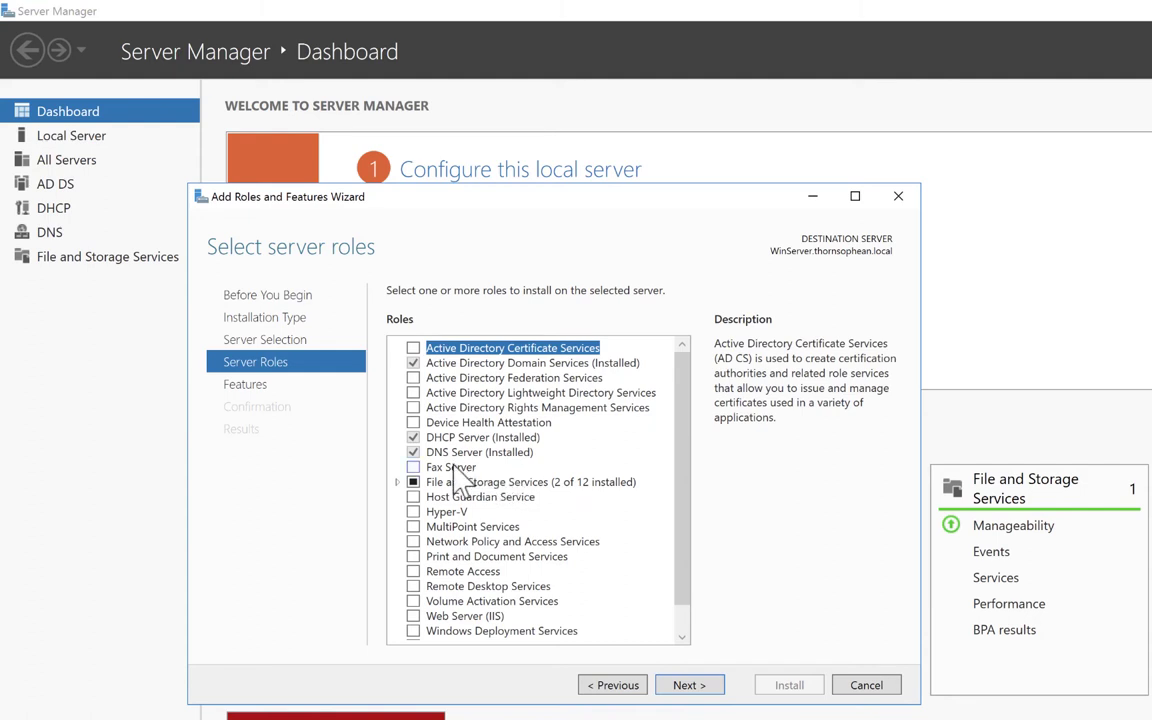
Select File Server Resource Manager under File and iSCSI Services, including its management tools.
left_click(398, 482)
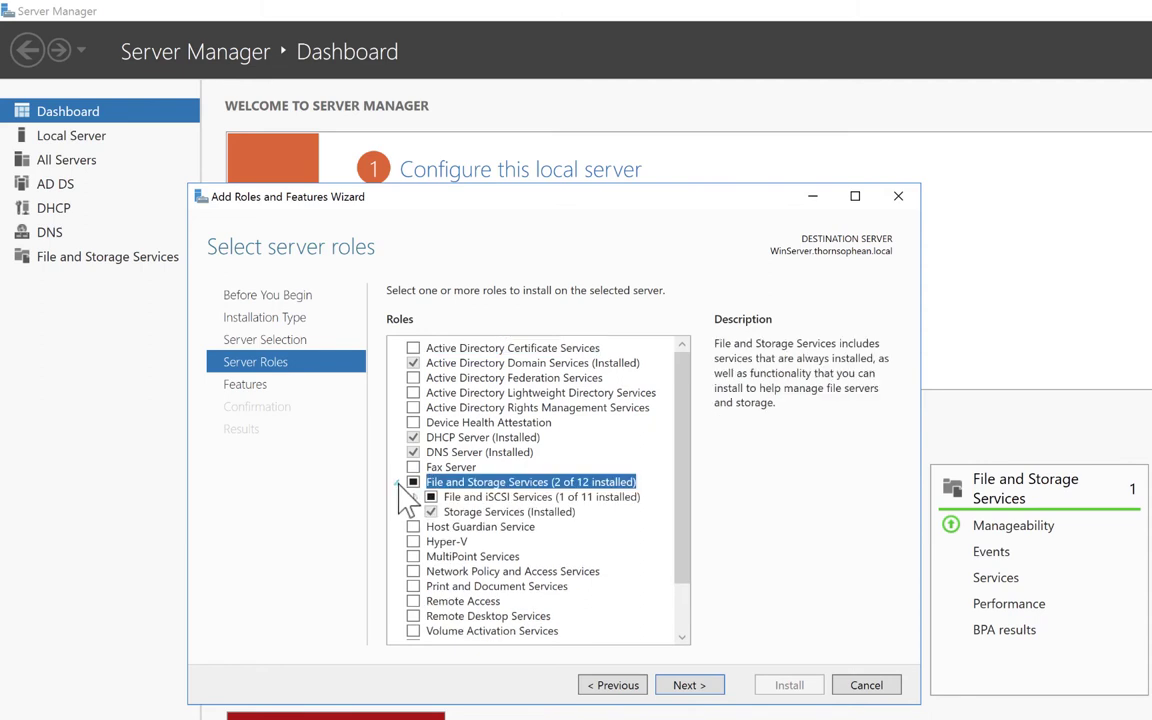
left_click(413, 497)
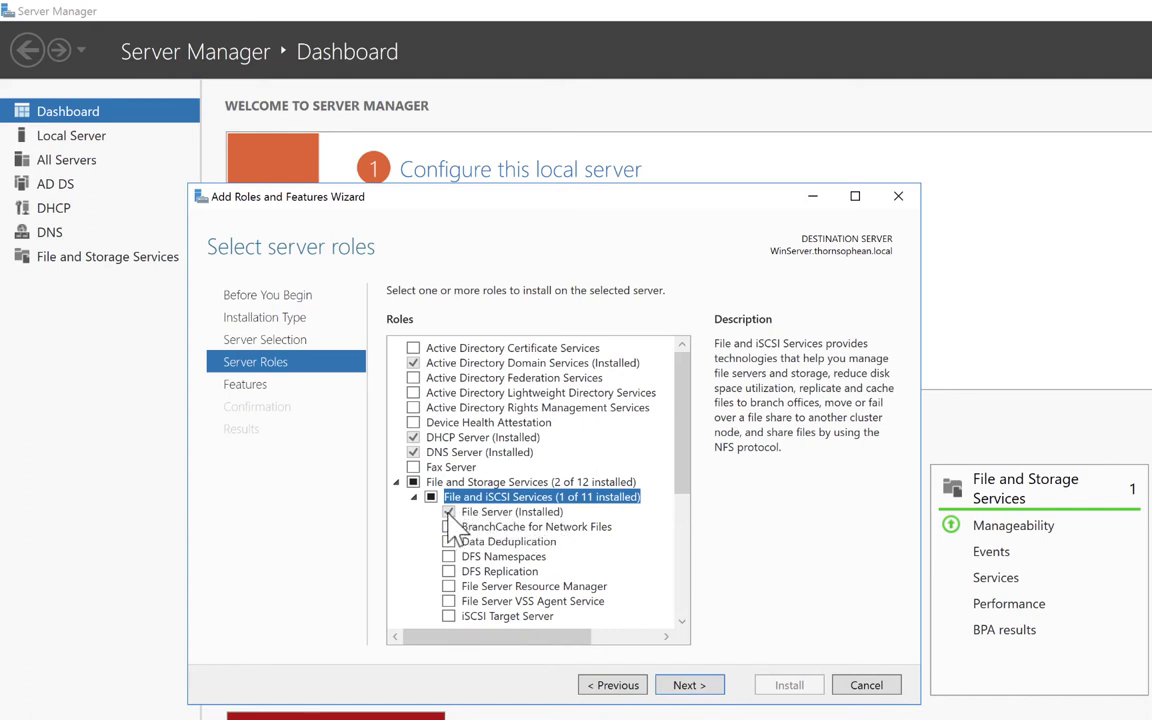
left_click(449, 587)
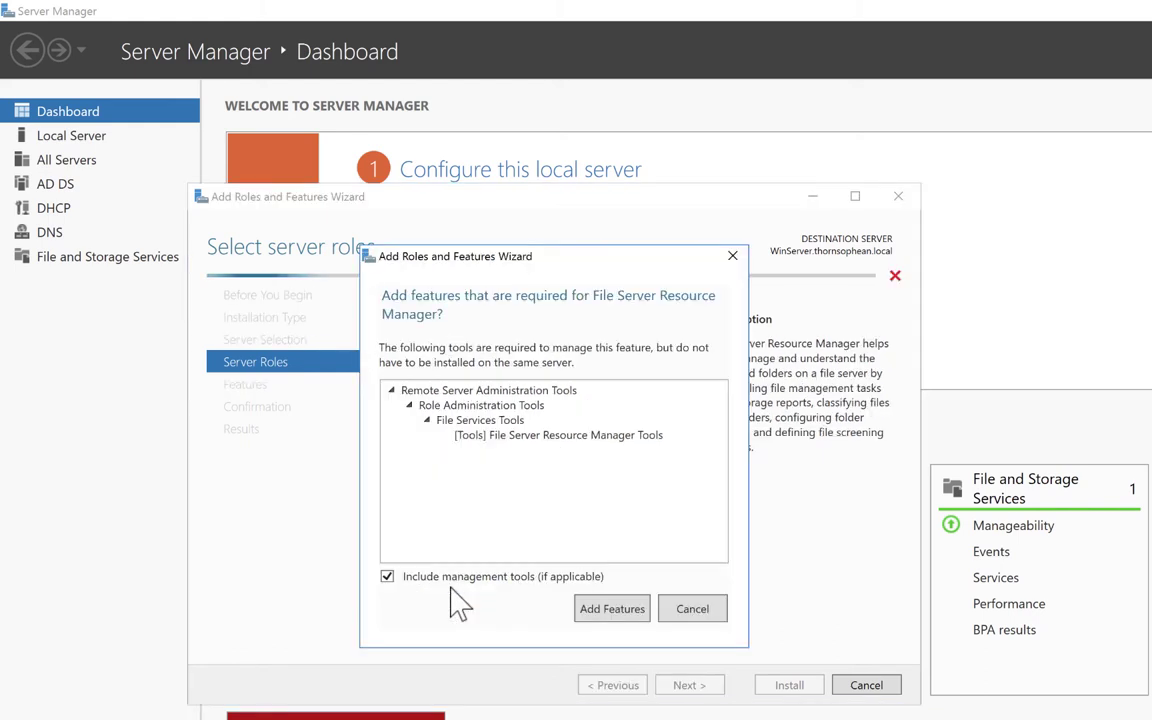
left_click(606, 610)
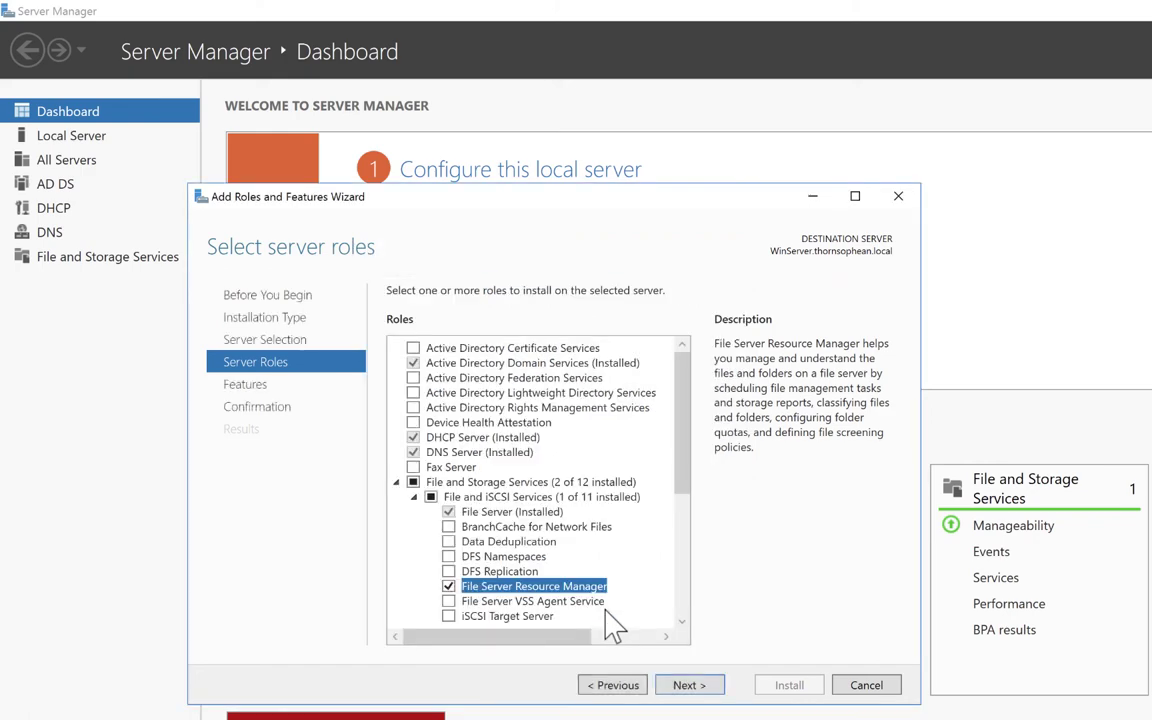
left_click(690, 690)
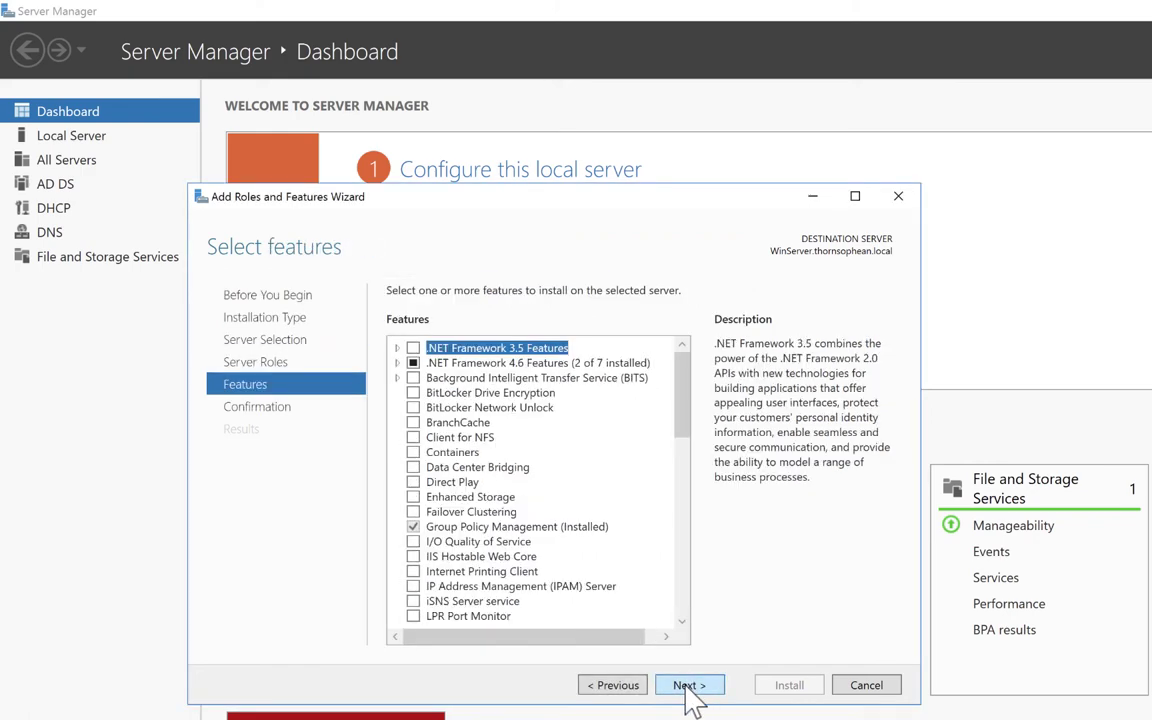
left_click(690, 688)
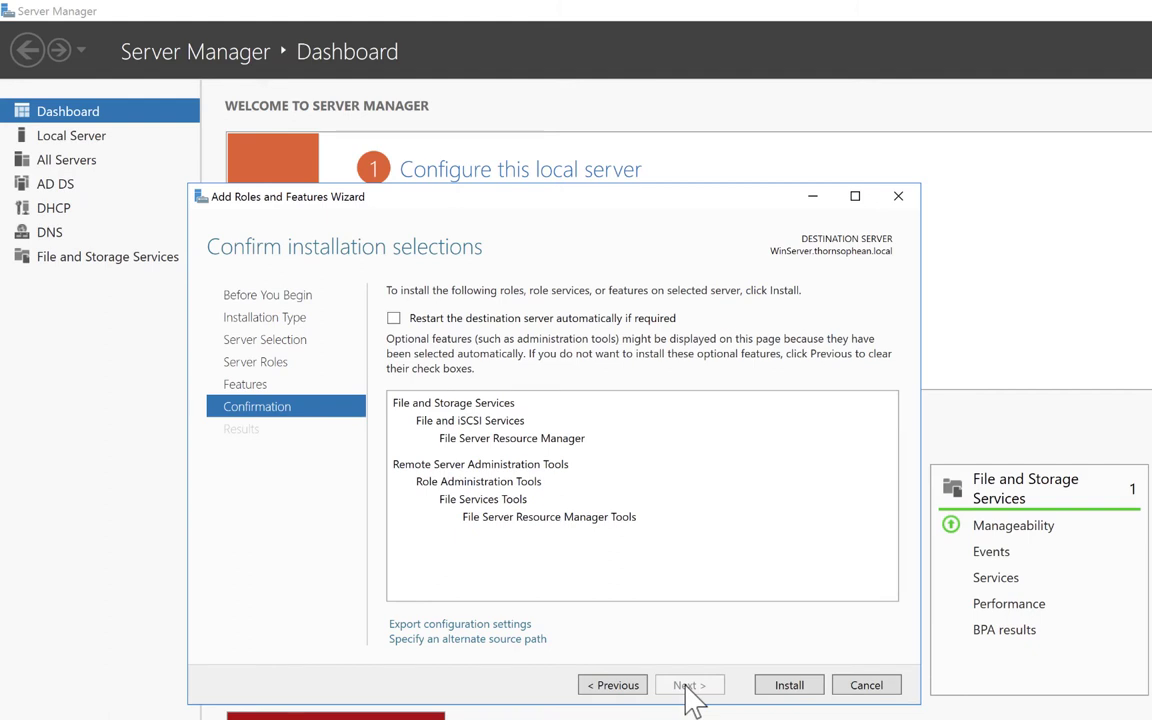
Install File Server Resource Manager and close the wizard after it succeeds.
left_click(795, 695)
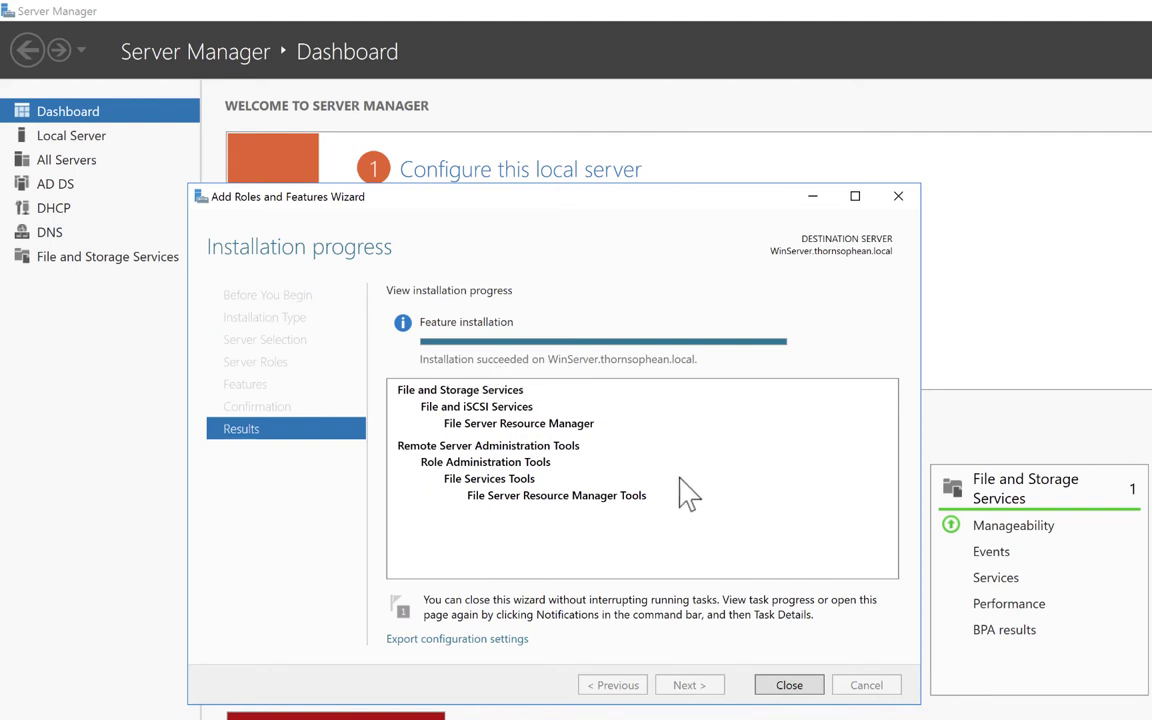
left_click(789, 685)
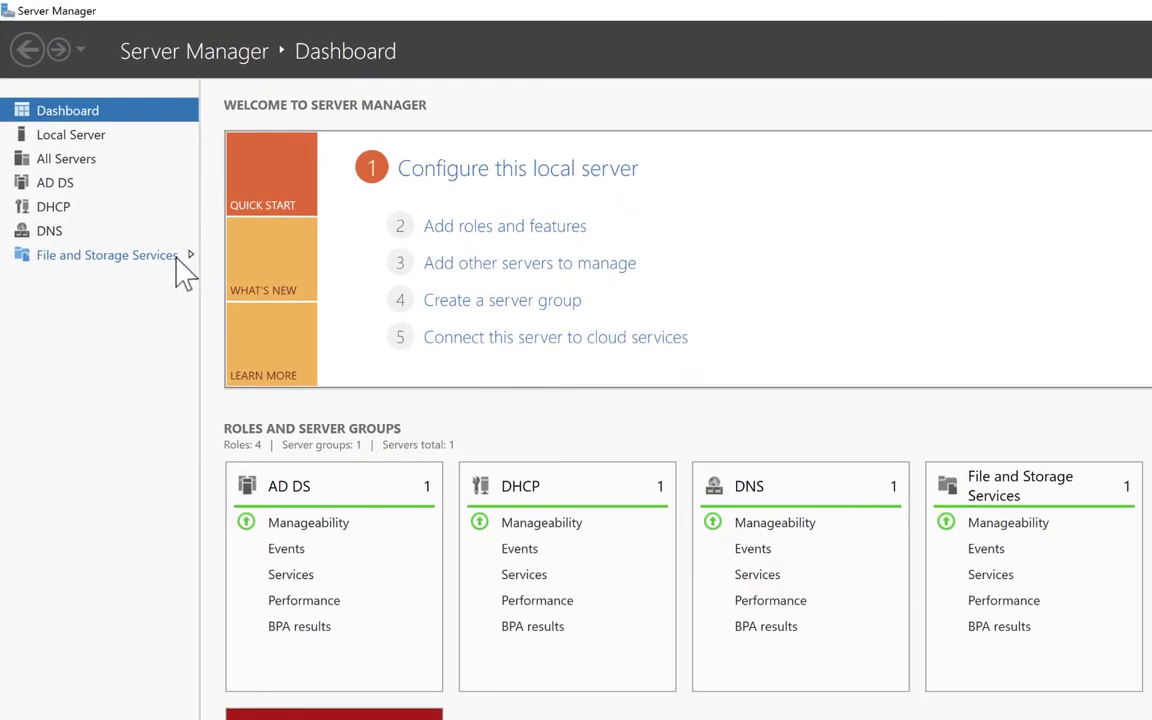
Open the File and Storage Services Shares page and select the SYSVOL share.
left_click(176, 258)
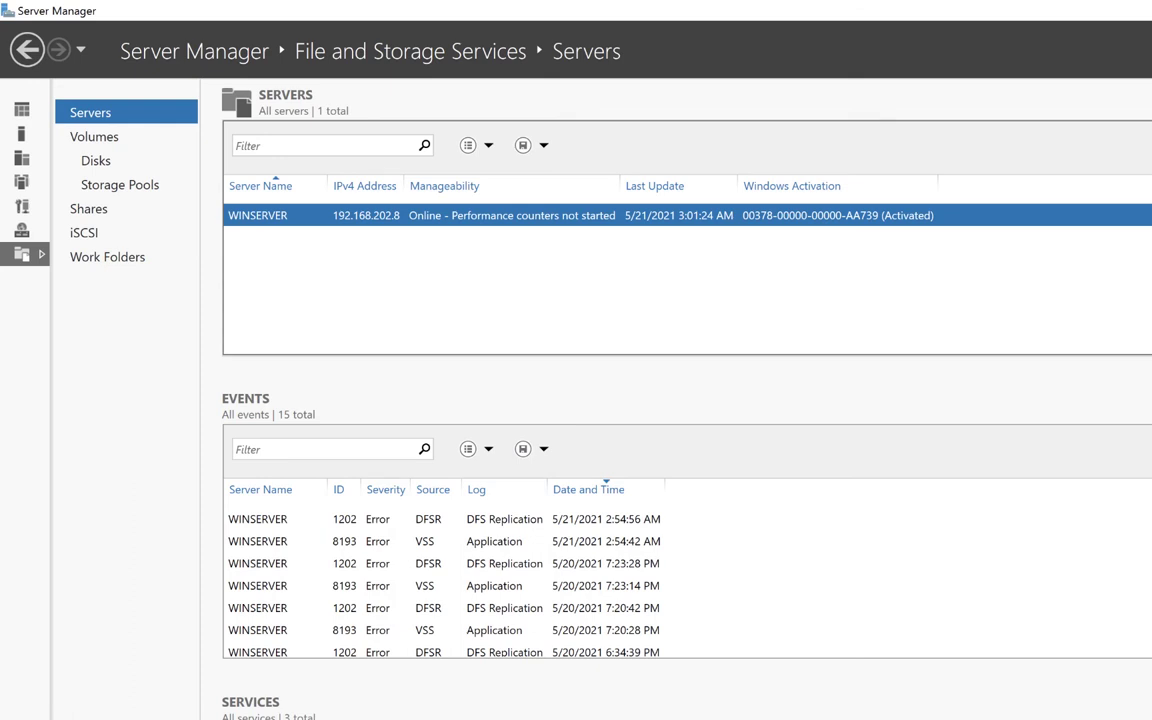
left_click(95, 222)
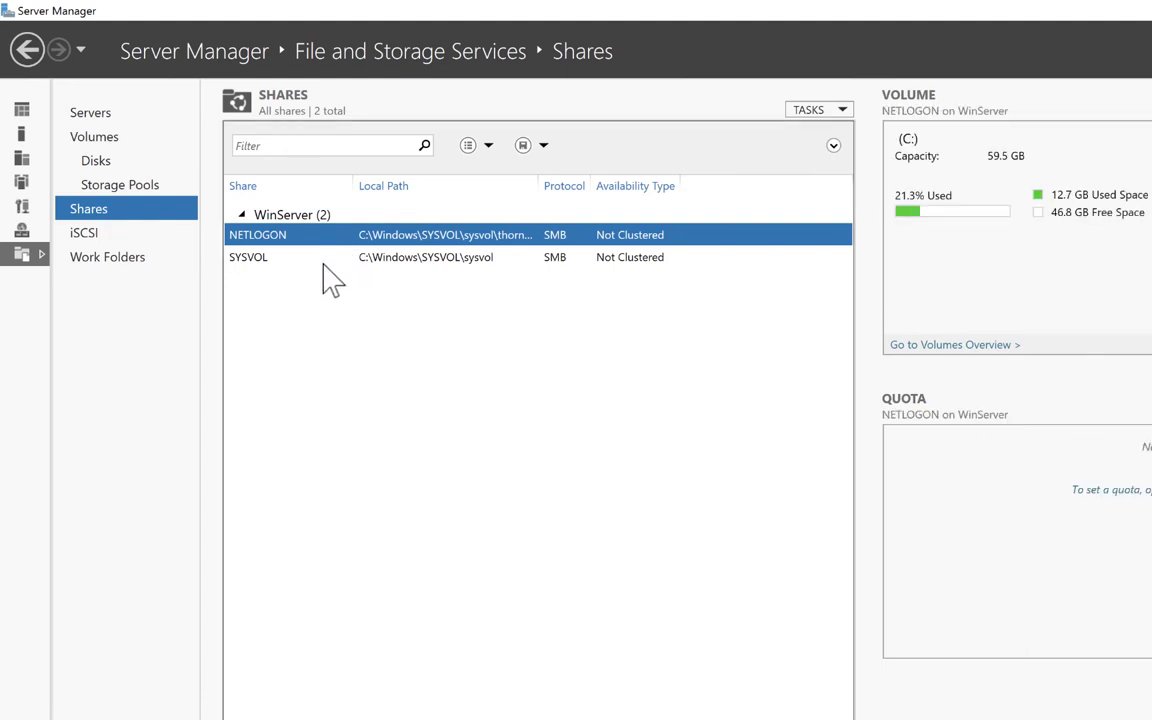
left_click(352, 260)
Compare the NETLOGON and SYSVOL share details, then bring up the share TASKS menu.
left_click(392, 236)
left_click(401, 259)
left_click(419, 238)
left_click(425, 258)
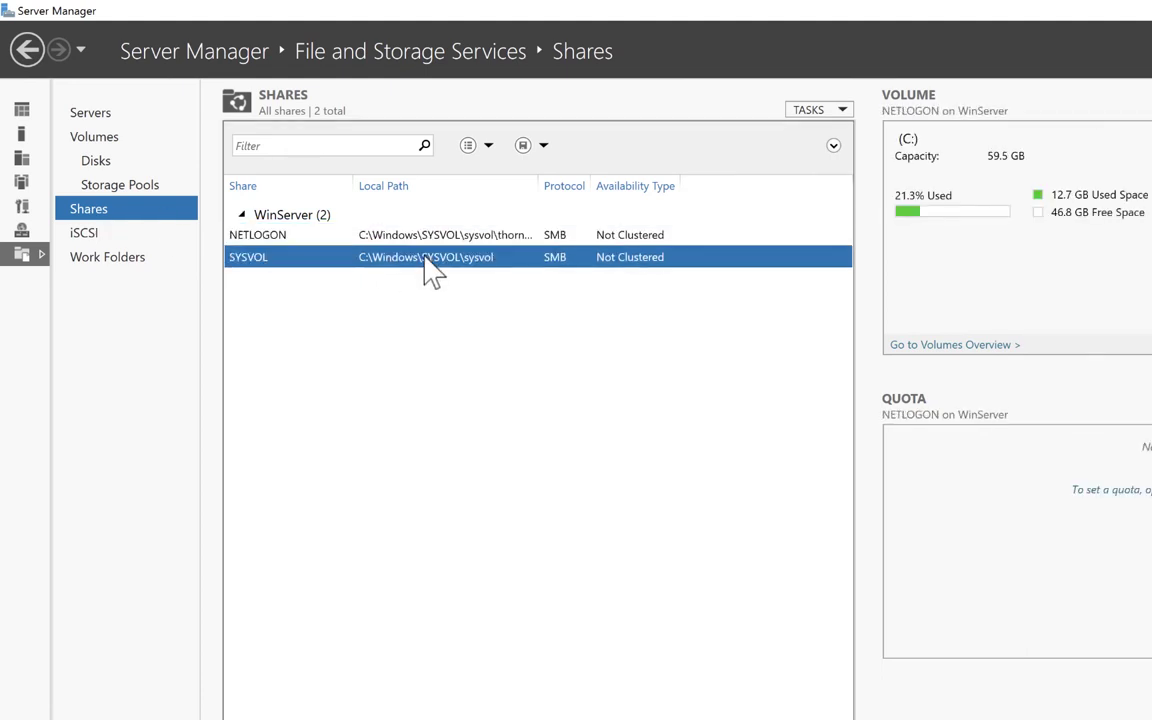
left_click(452, 238)
left_click(484, 259)
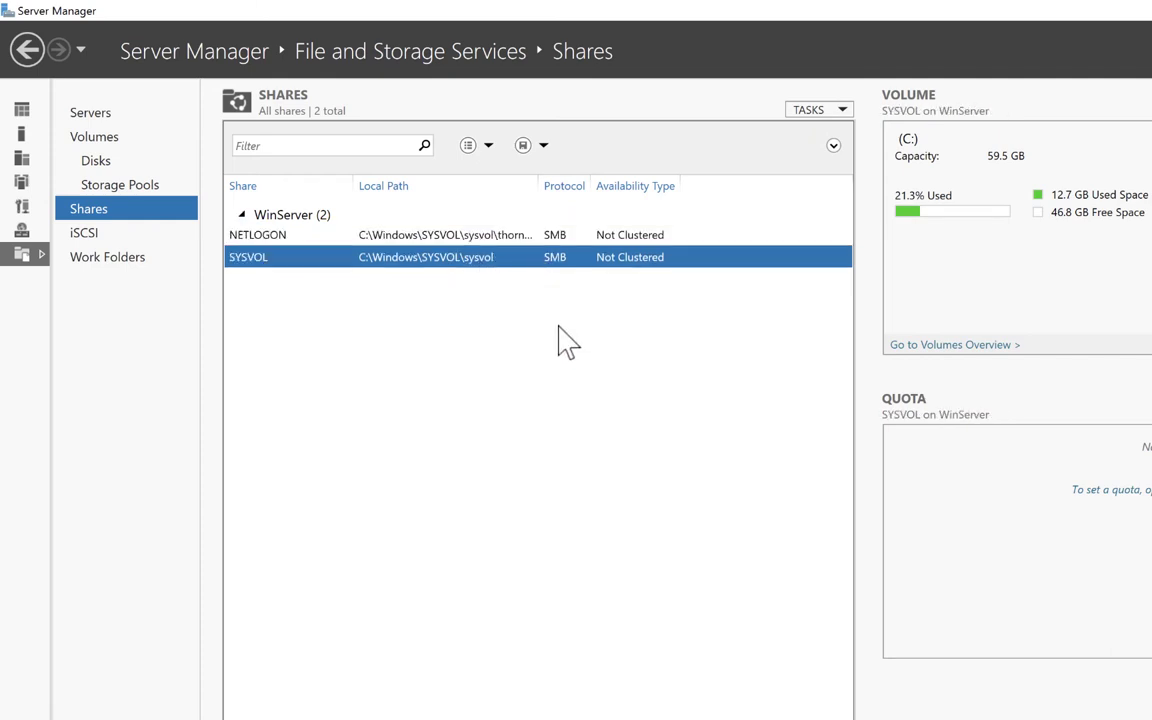
left_click(843, 112)
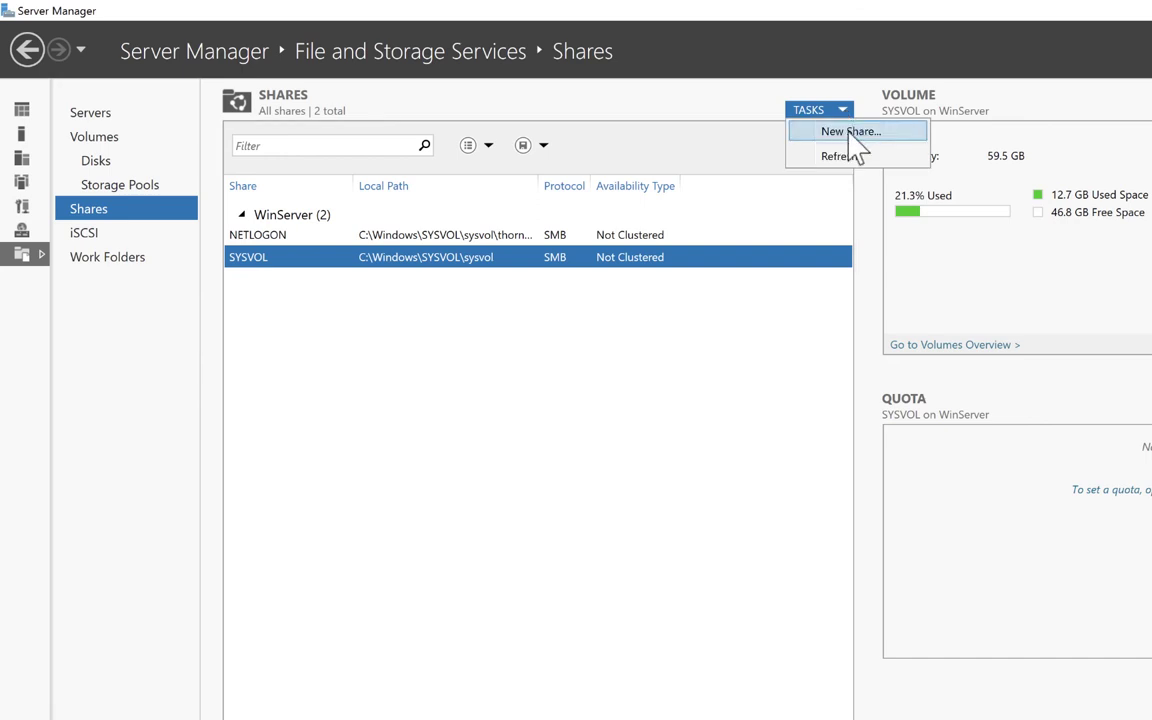
Start an SMB Share – Quick on volume C: with custom path C:\myshare.
left_click(850, 131)
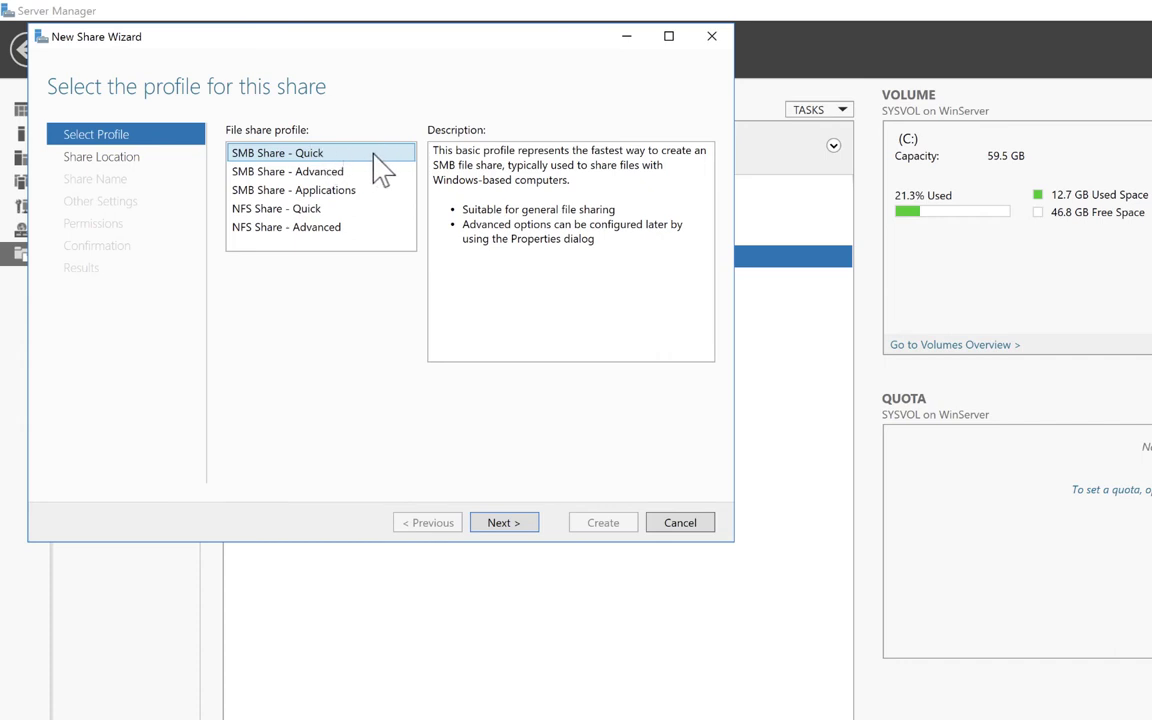
left_click(503, 523)
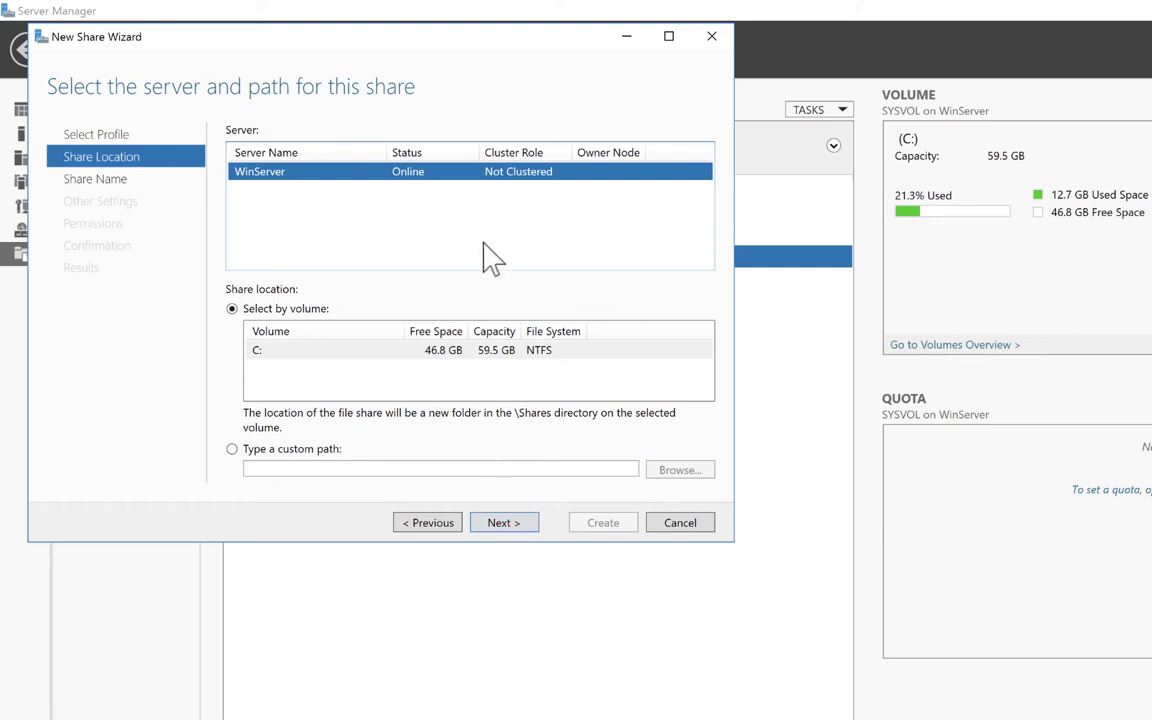
left_click(380, 352)
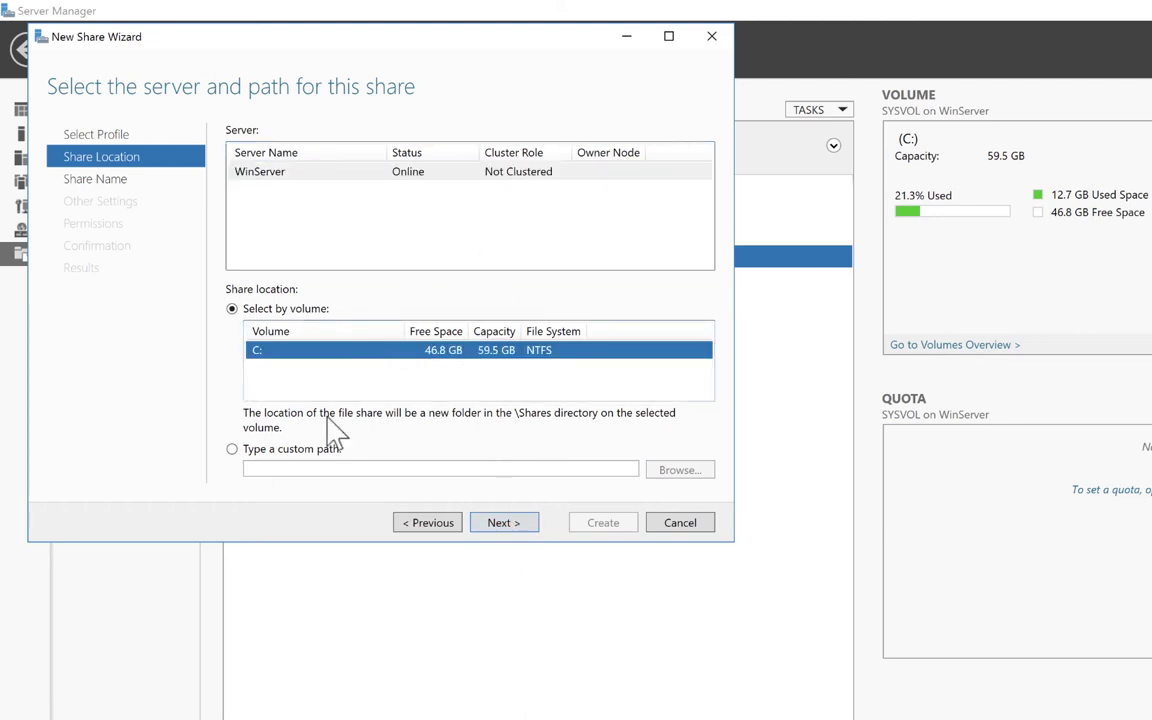
left_click(232, 449)
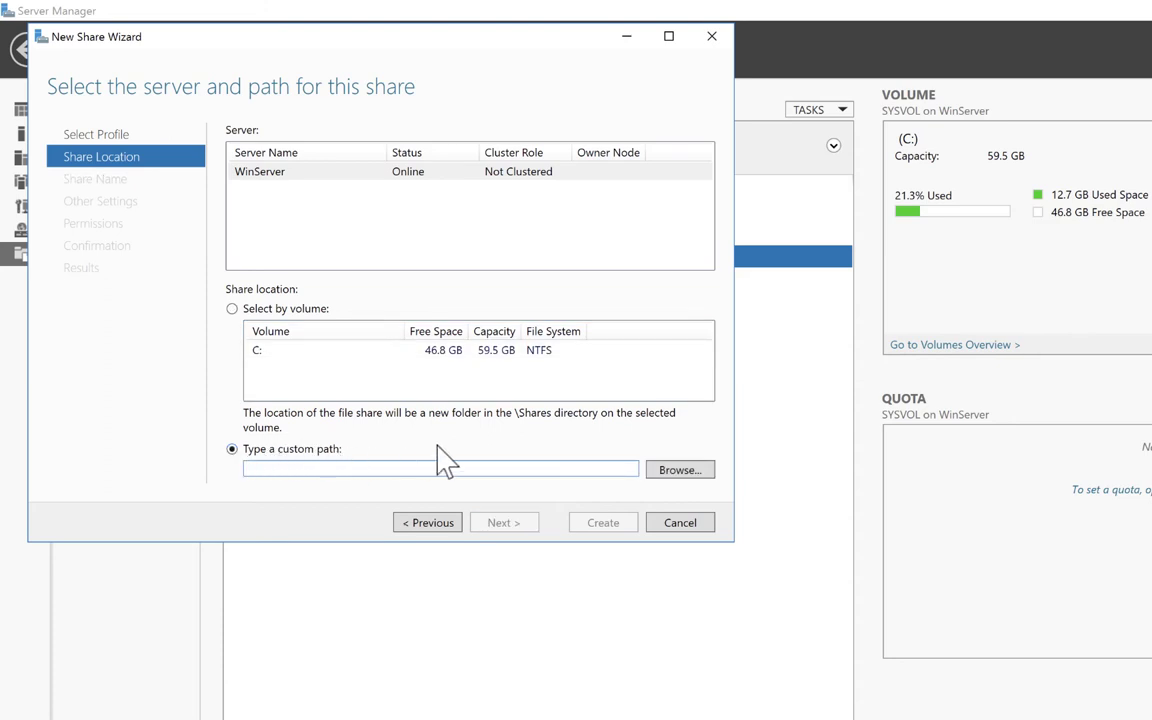
left_click(686, 471)
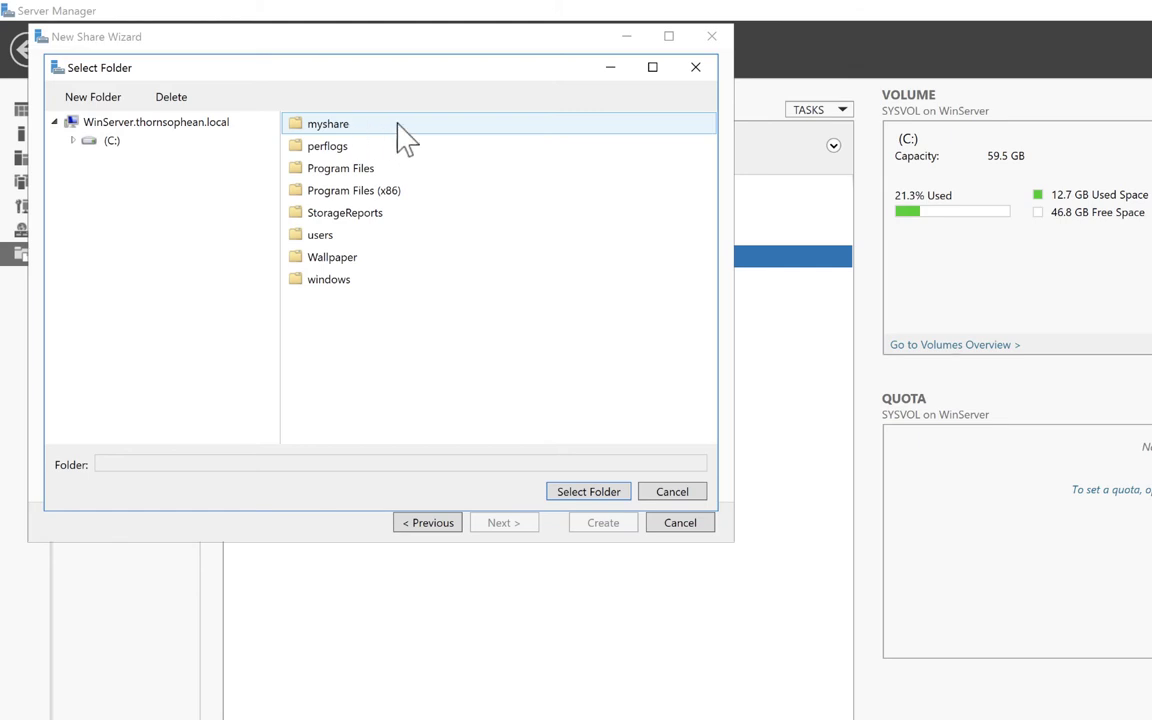
left_click(355, 127)
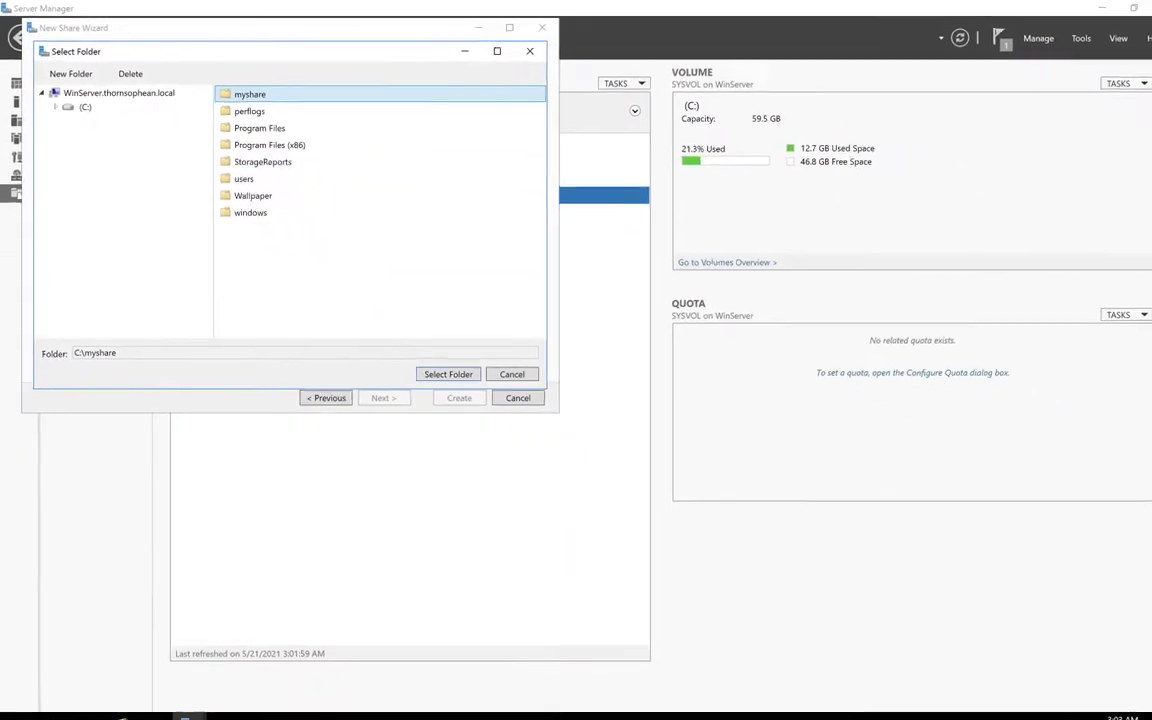
left_click(150, 707)
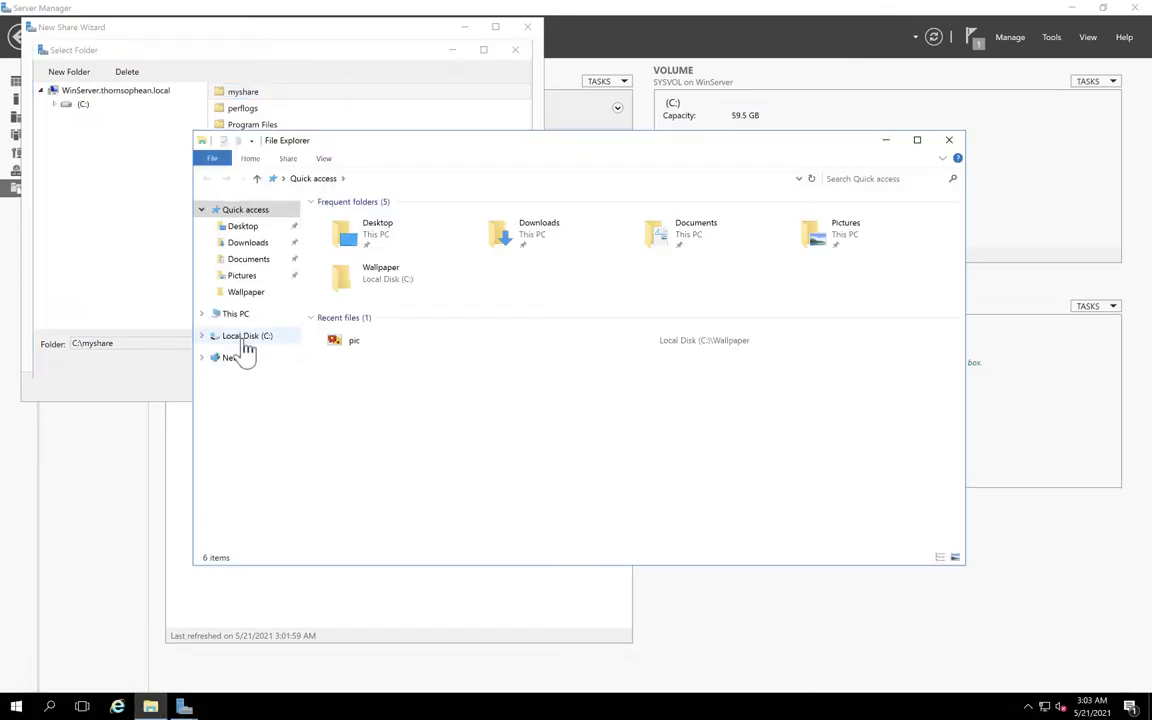
Open the MyShare folder on Local Disk (C:) in File Explorer, then close that window.
left_click(245, 337)
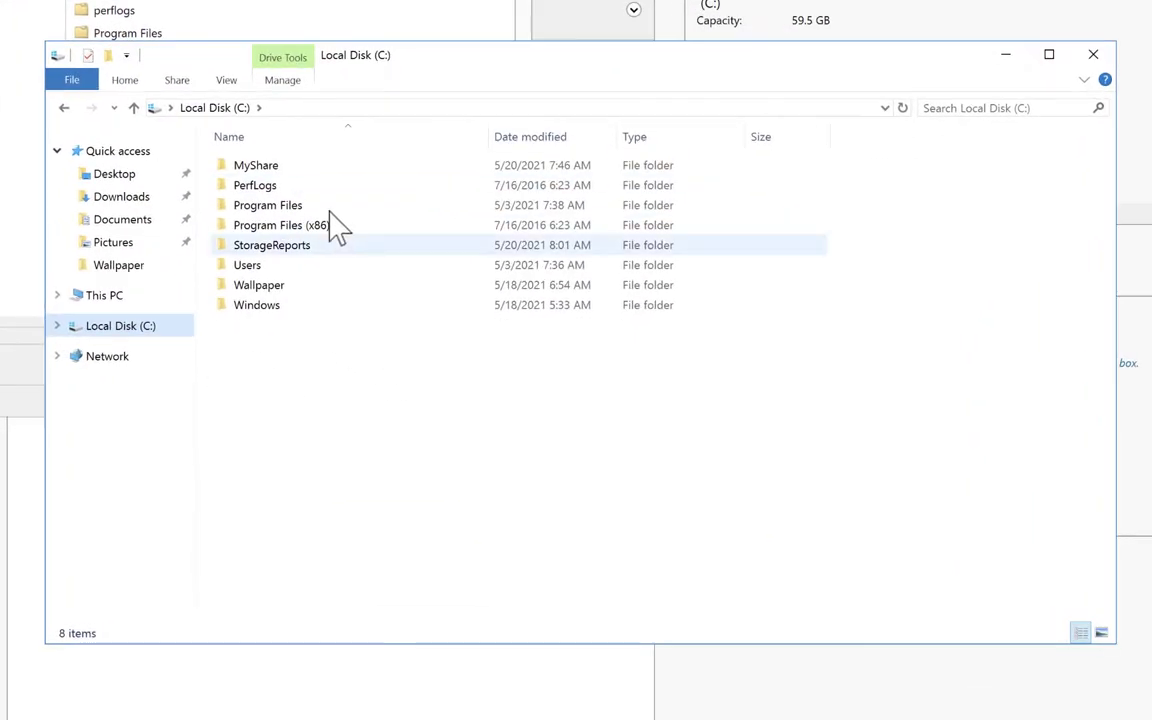
left_click(281, 167)
double_click(278, 168)
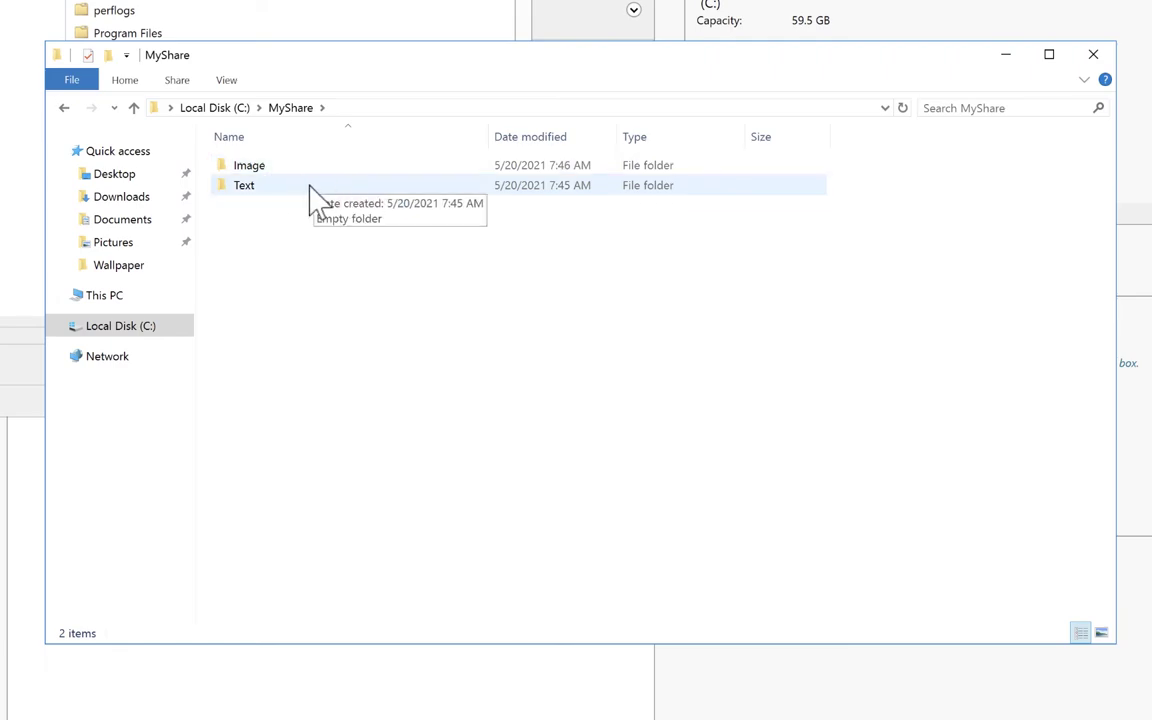
left_click(1087, 62)
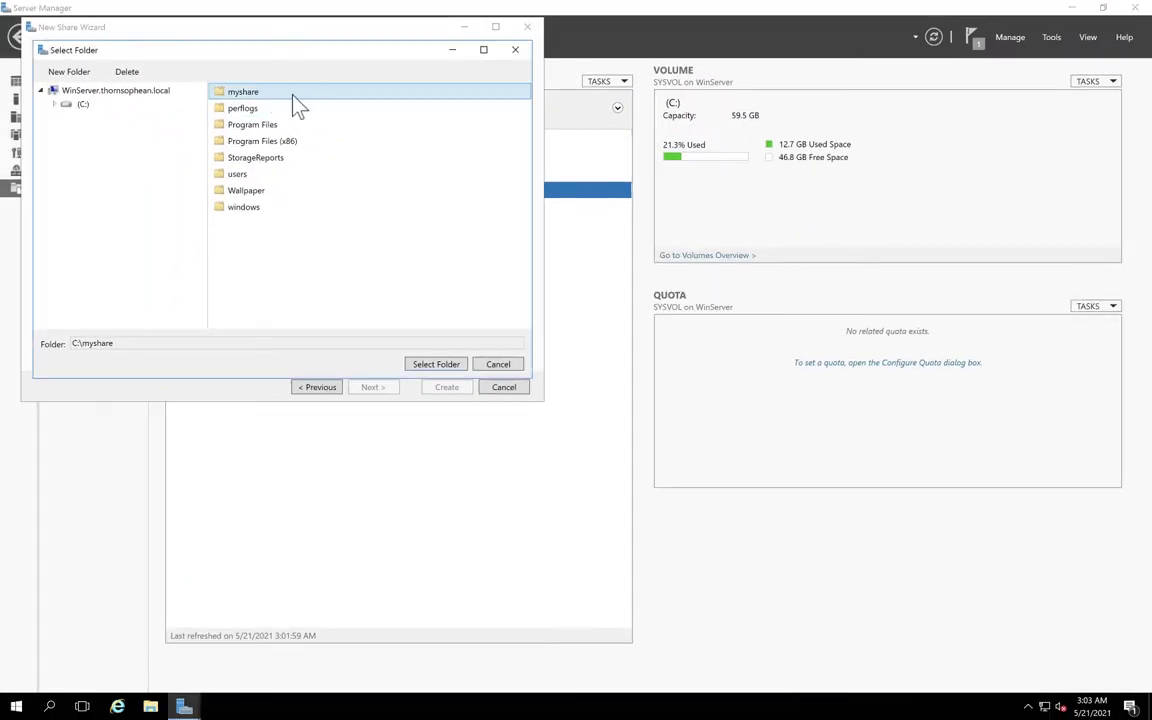
Confirm C:\myshare as the share folder and keep the share name myshare.
left_click(284, 94)
left_click(436, 365)
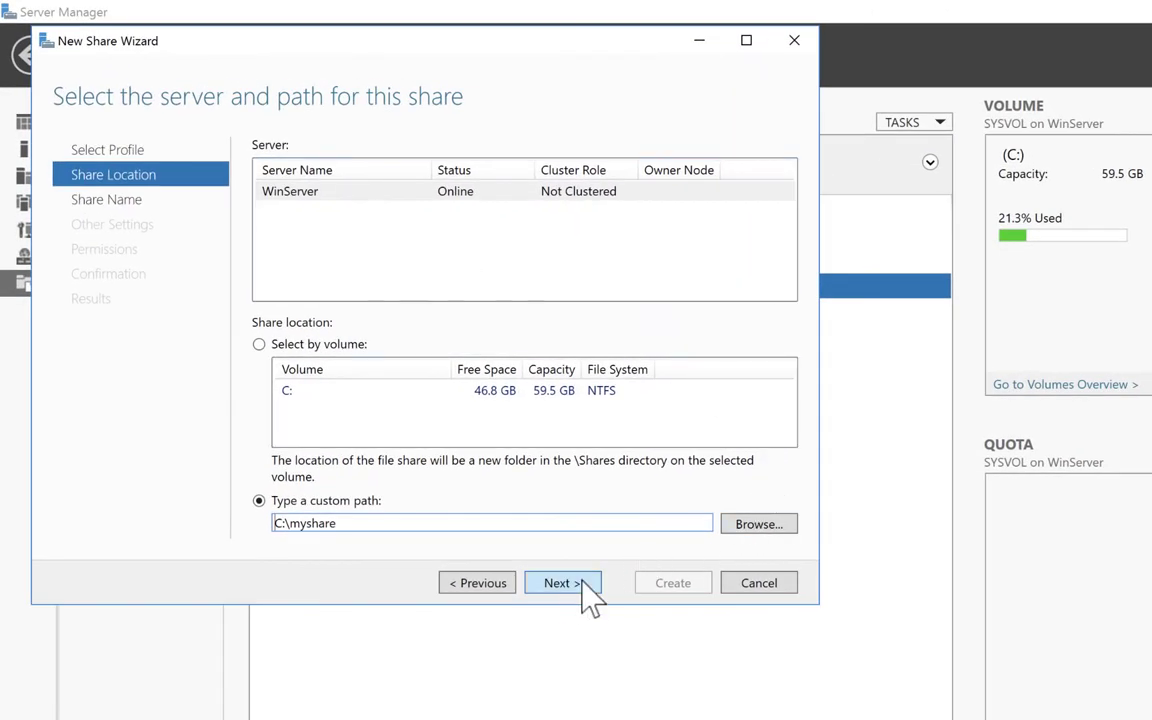
left_click(553, 592)
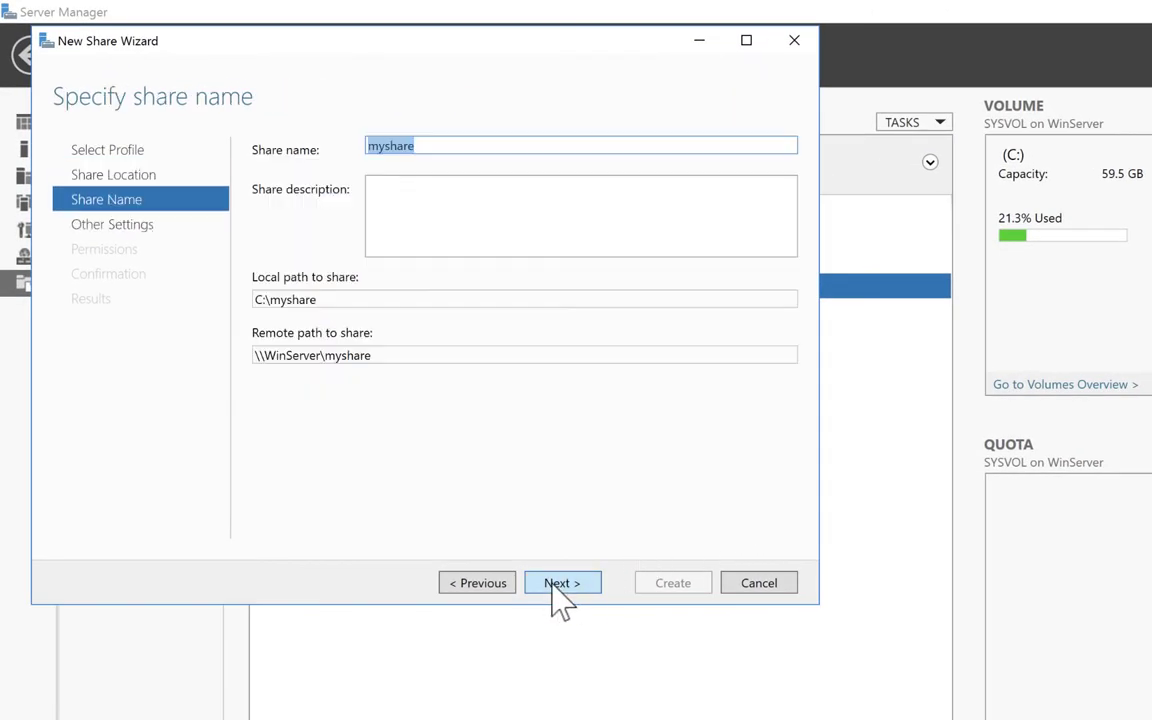
left_click(435, 145)
double_click(405, 147)
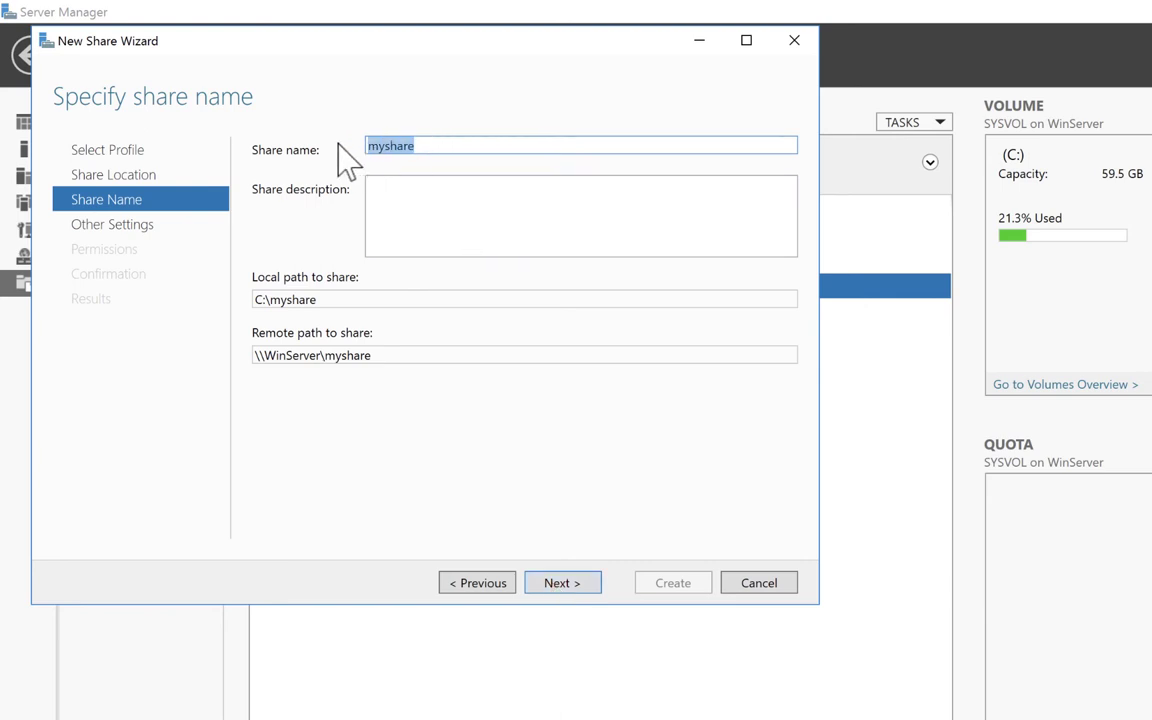
left_click(430, 146)
Copy the remote path \\WinServer\myshare and continue past the share name page.
double_click(341, 302)
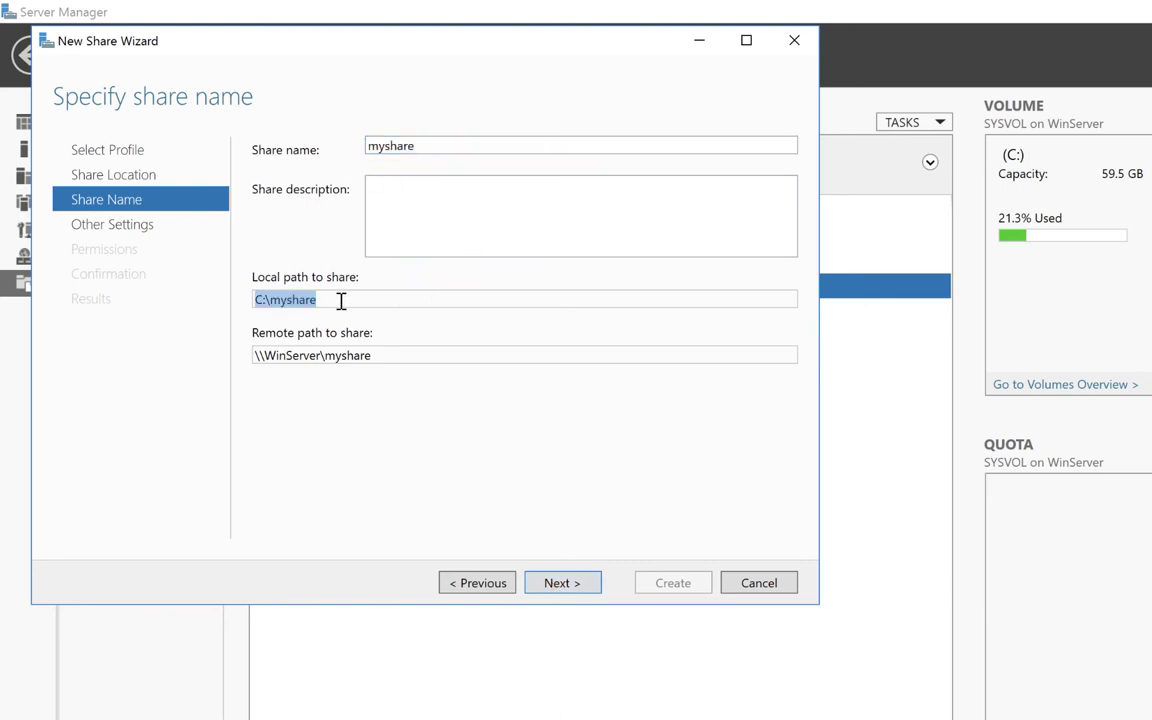
left_click(367, 297)
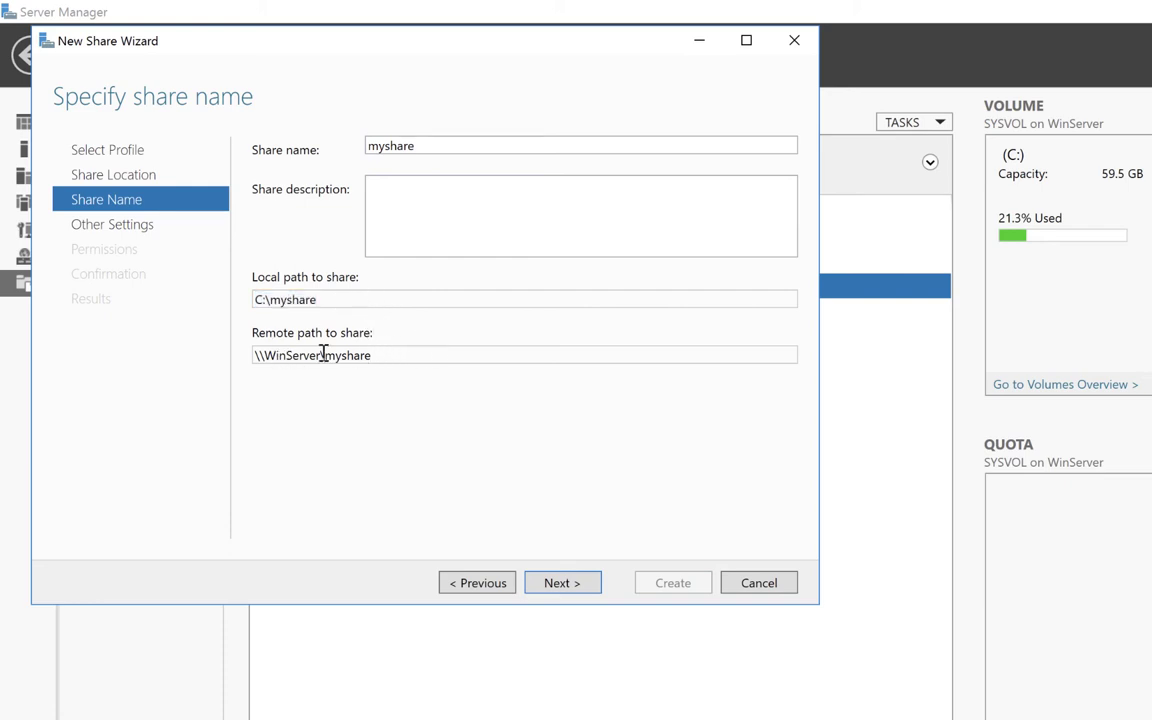
double_click(381, 355)
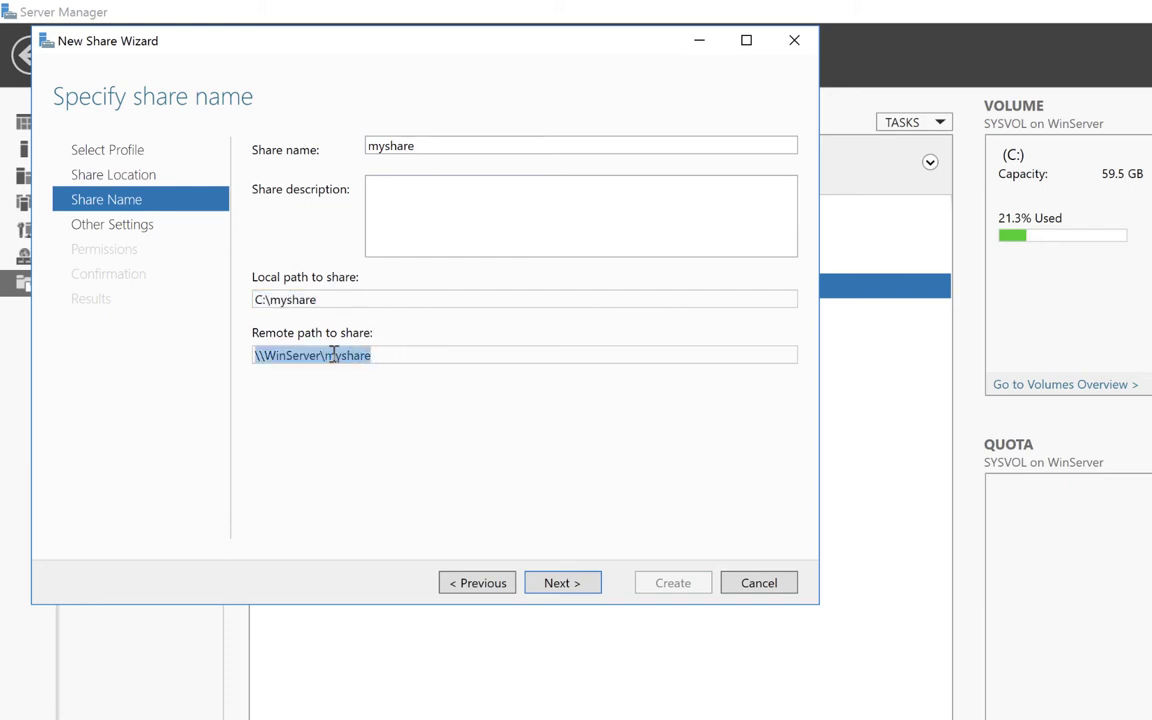
left_click(399, 356)
left_click_drag(414, 356, 249, 358)
right_click(291, 357)
left_click(349, 395)
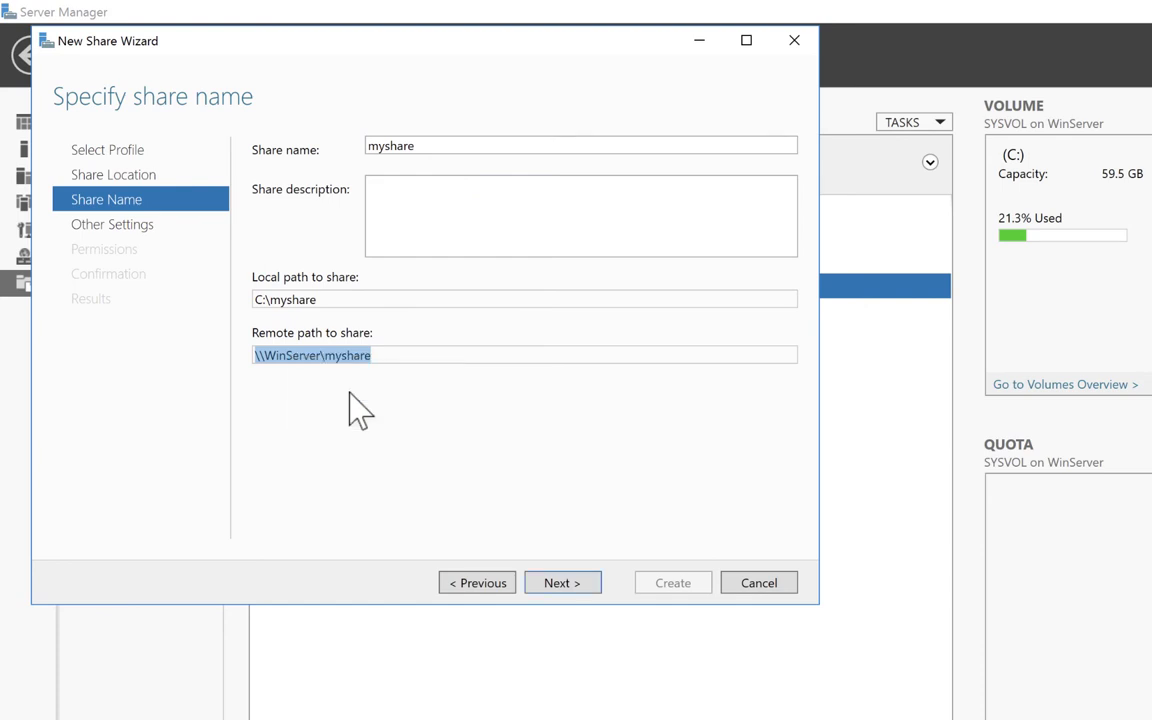
left_click(399, 356)
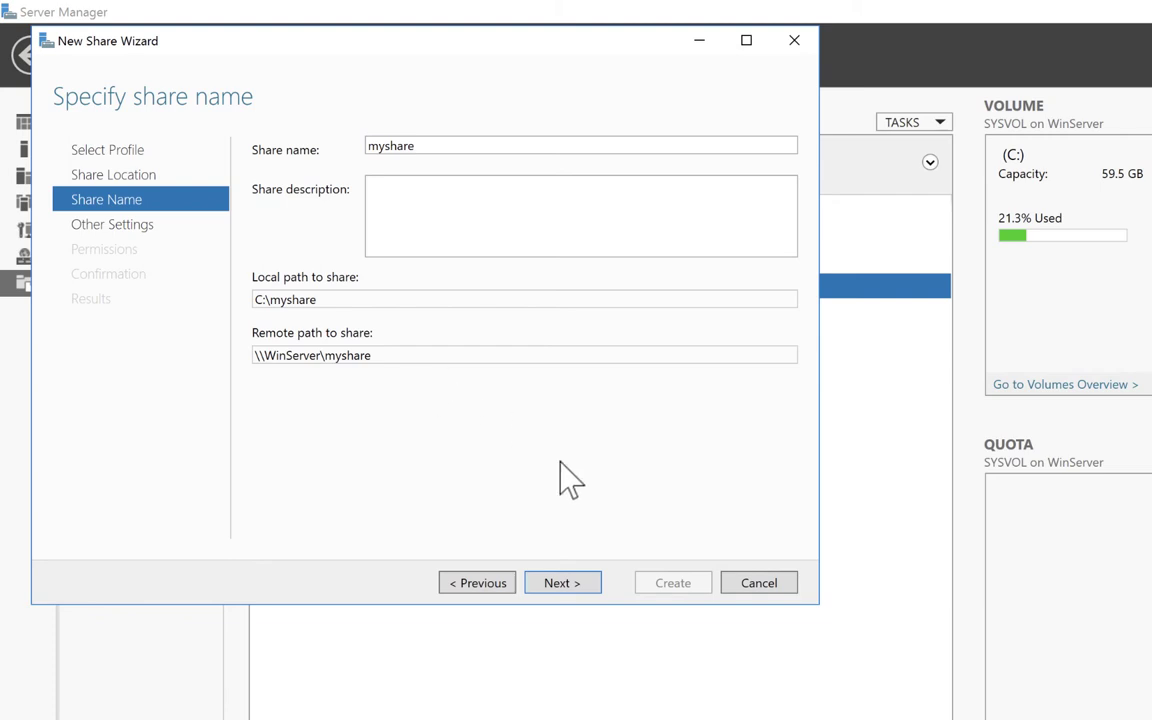
left_click(574, 585)
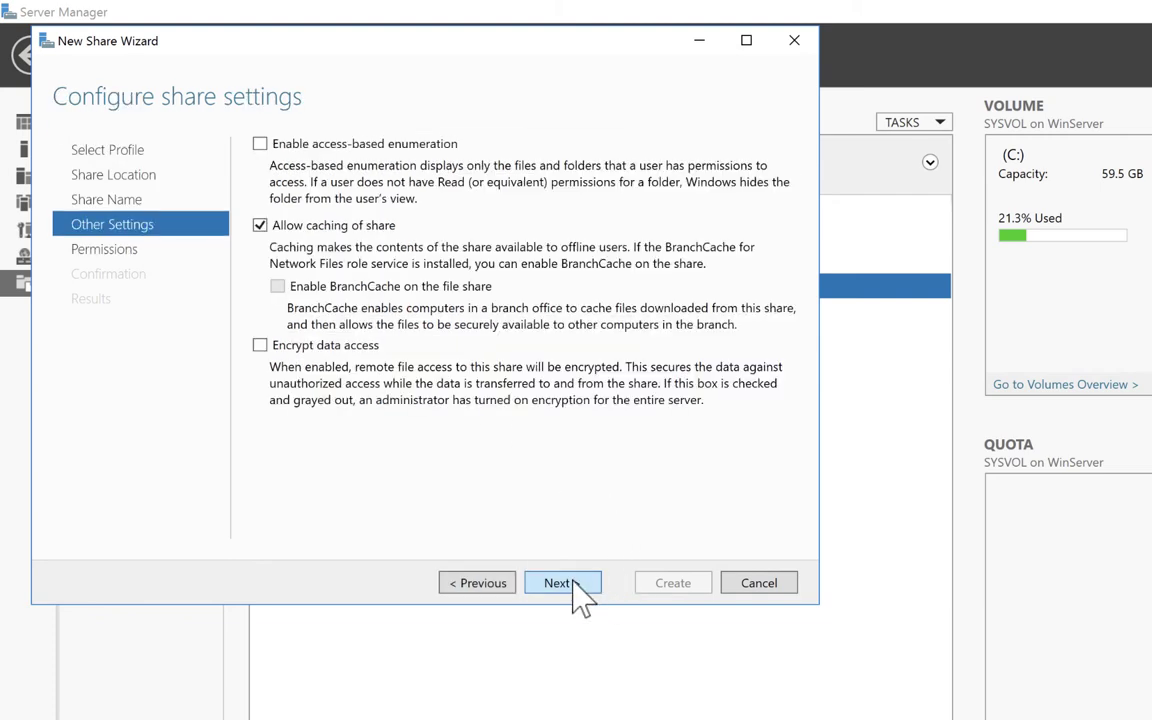
Enable access-based enumeration and disable caching for the myshare share.
left_click(260, 225)
left_click(260, 144)
left_click(574, 590)
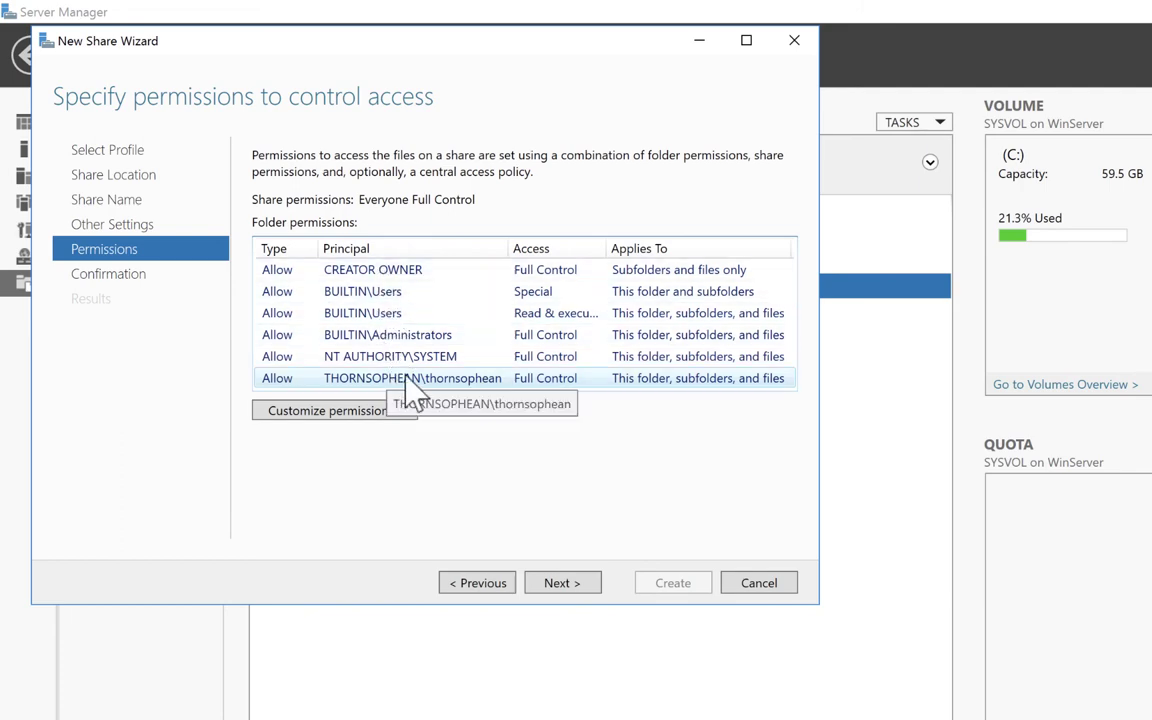
In myshare's advanced security settings, remove the user account's Full control entry and add a new entry.
left_click(324, 412)
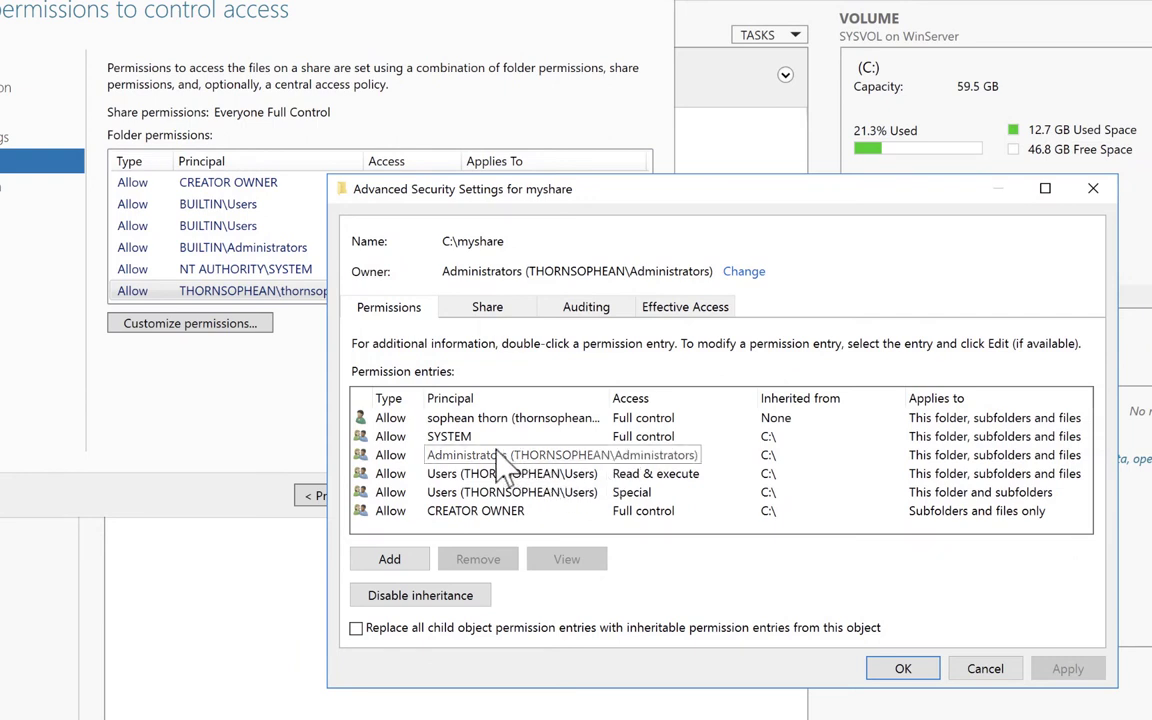
left_click(487, 420)
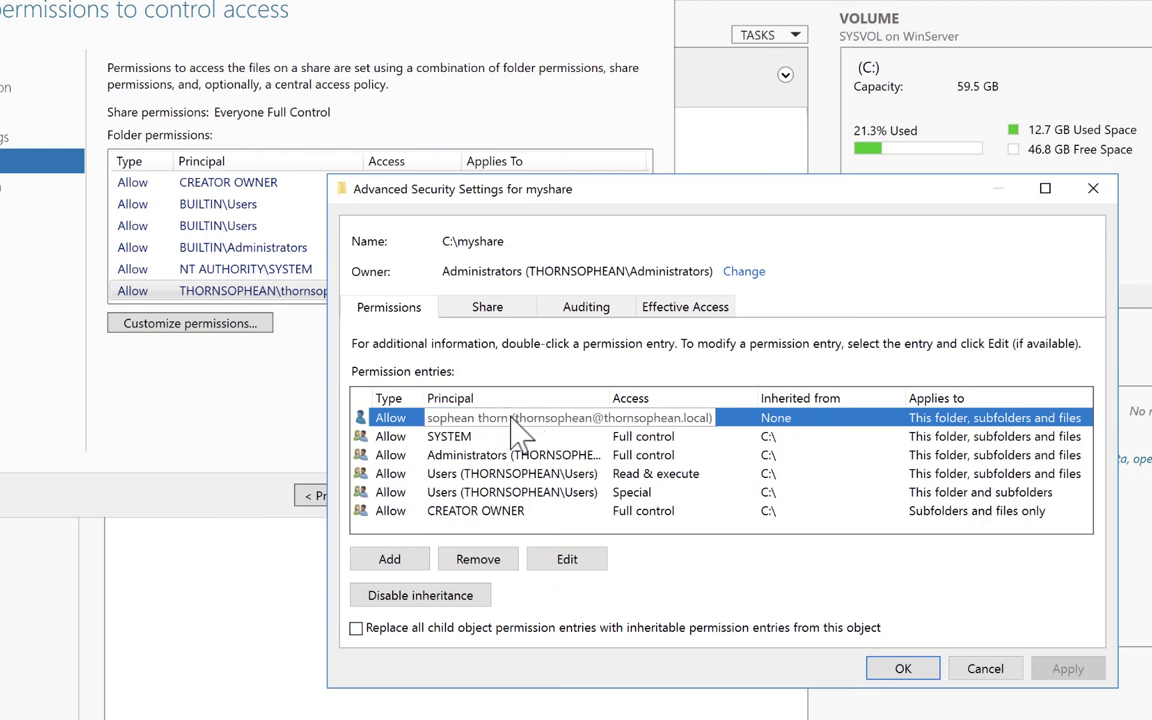
left_click(480, 565)
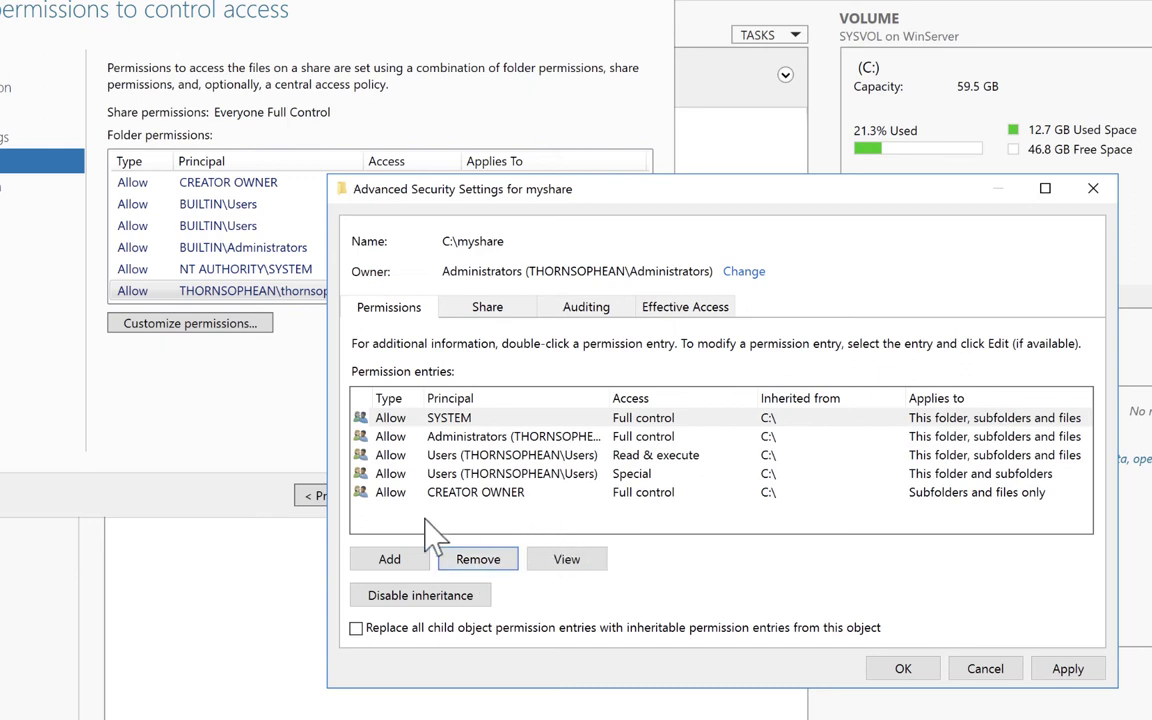
left_click(397, 568)
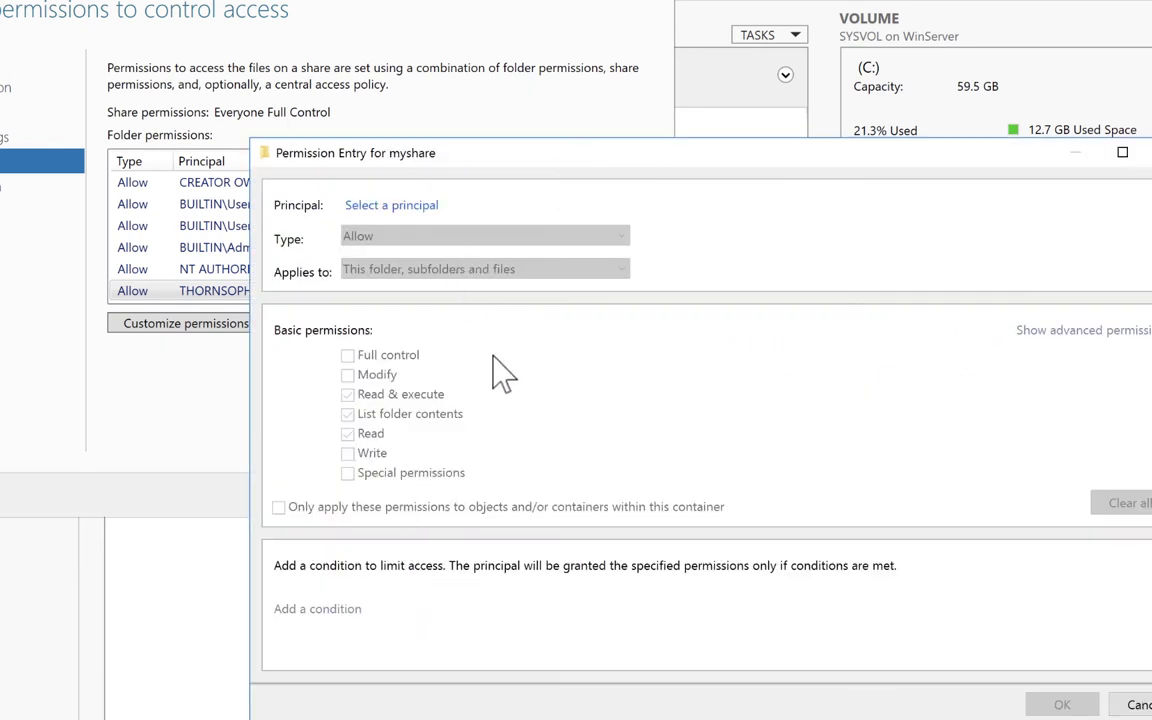
Add a permission entry granting the domain user account Full control on myshare.
left_click(1138, 704)
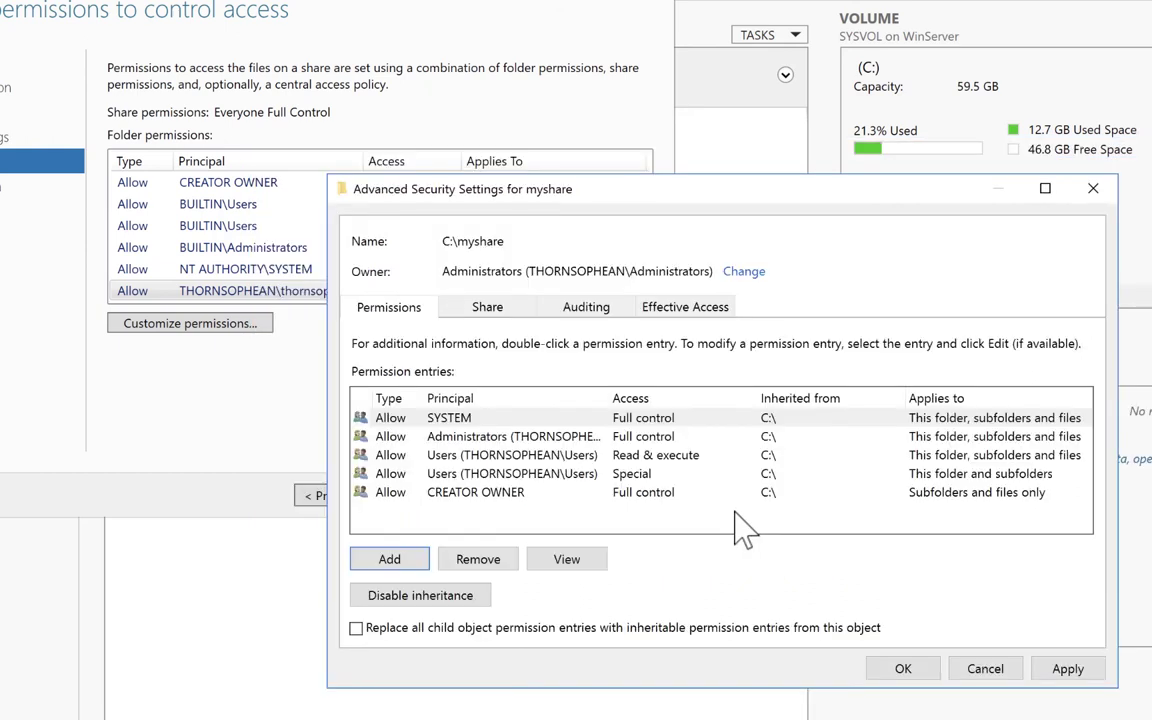
left_click(392, 560)
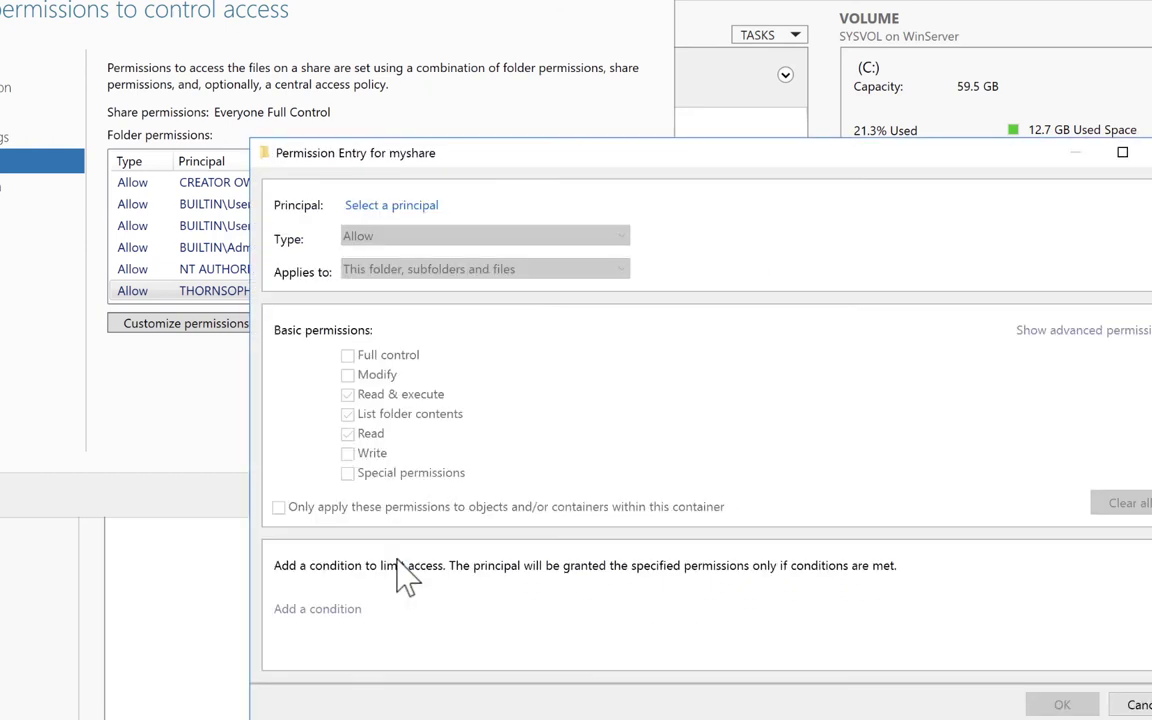
left_click(370, 210)
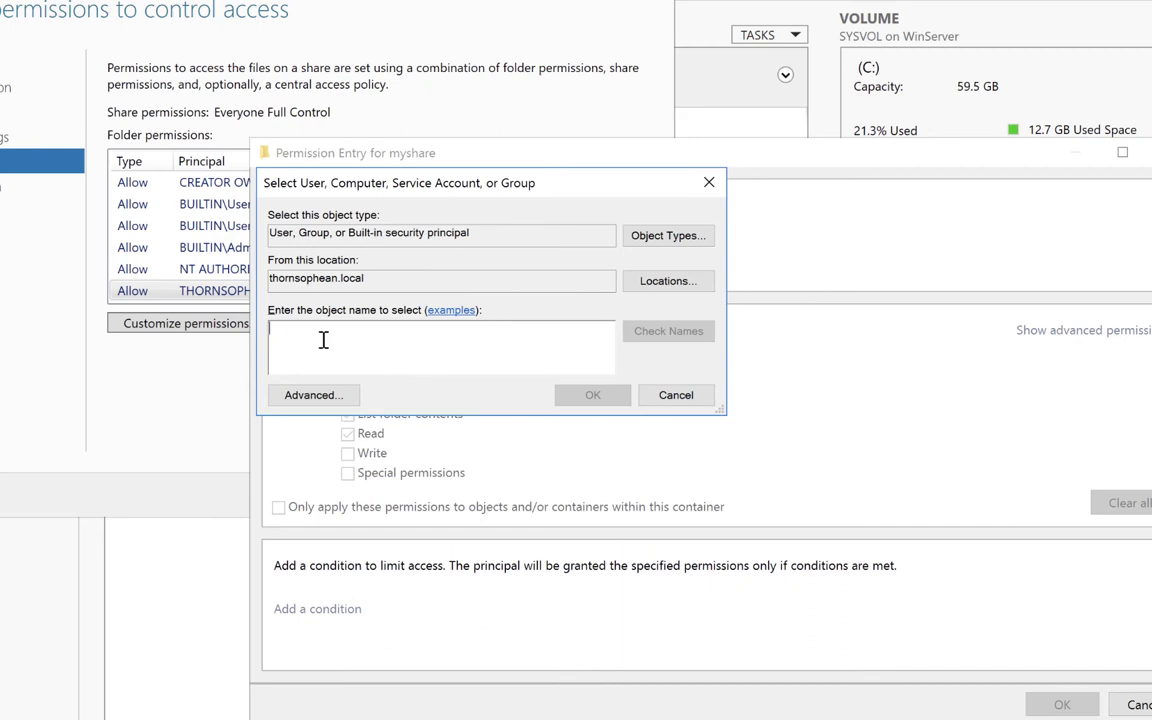
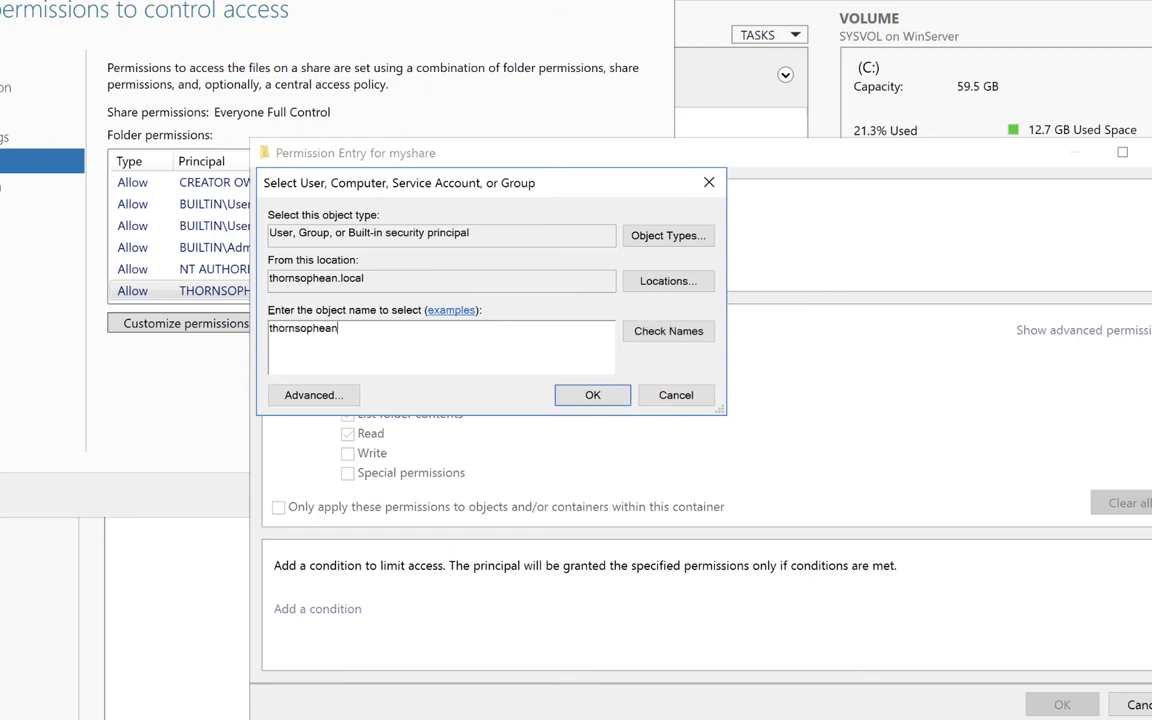
left_click(676, 336)
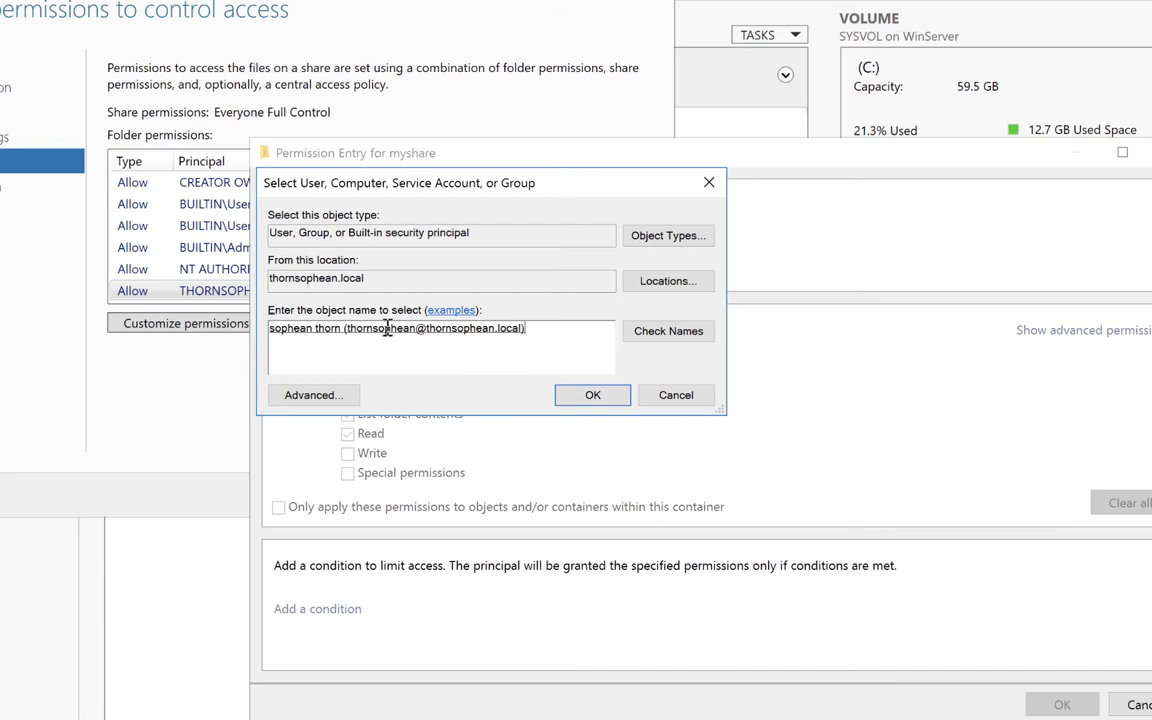
left_click(593, 397)
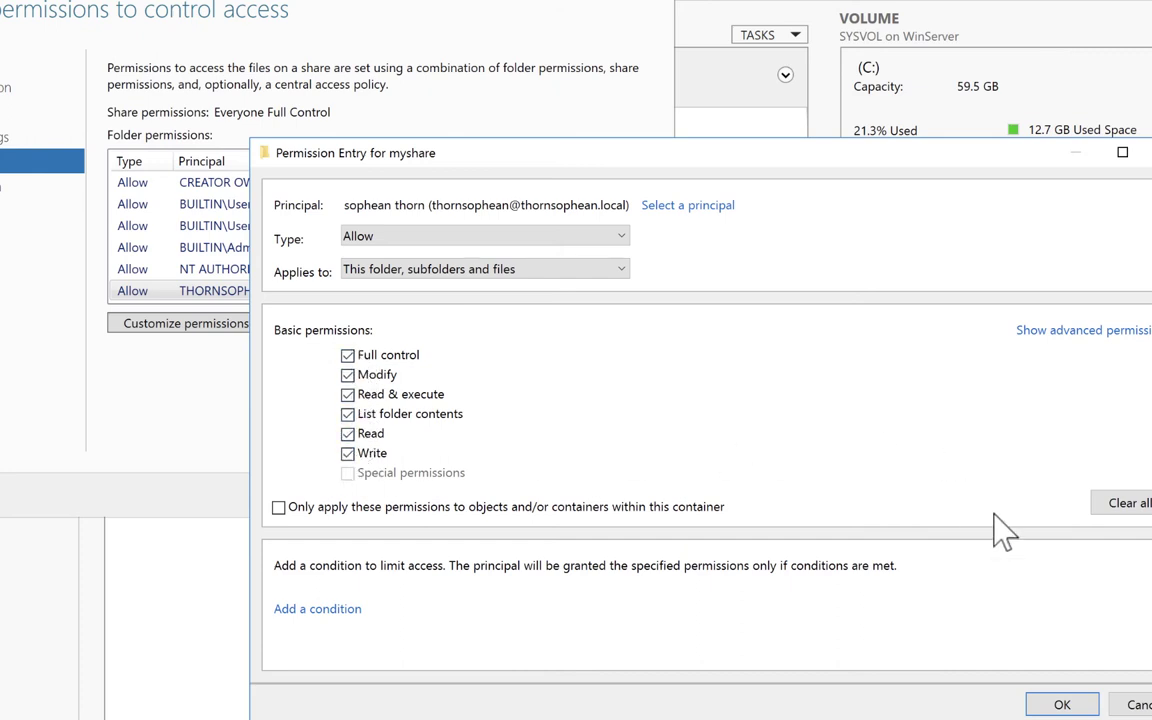
left_click(1062, 705)
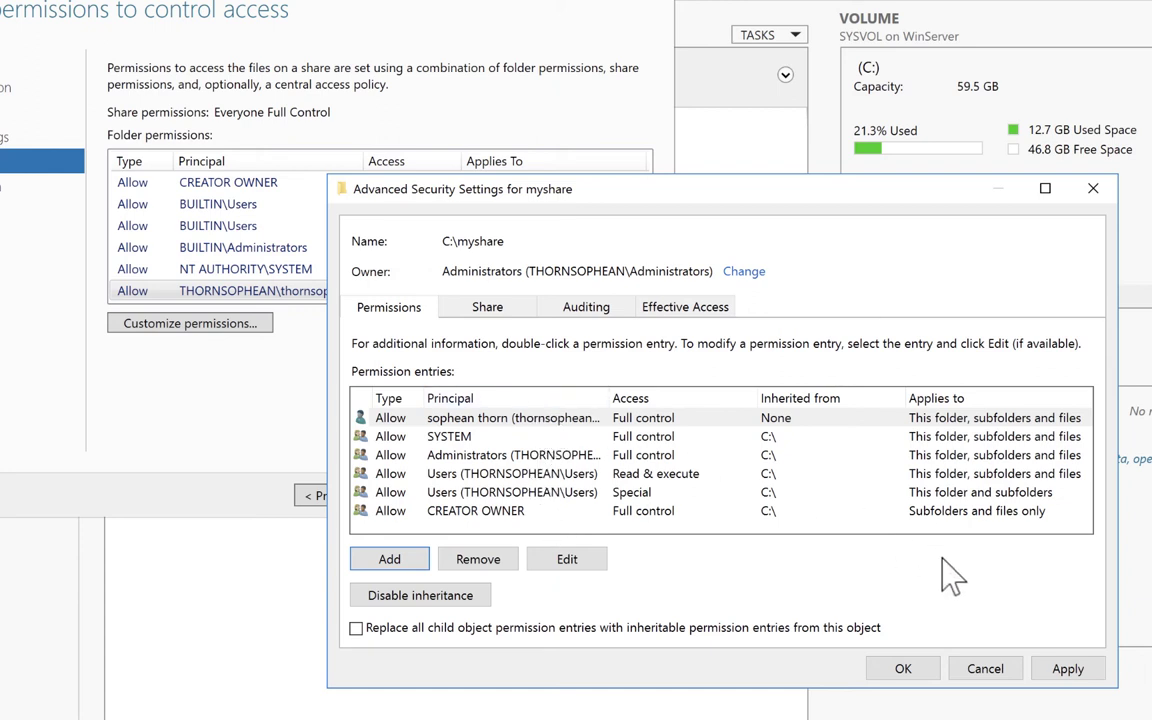
Apply the myshare permission changes and proceed to the confirmation summary.
left_click(1064, 671)
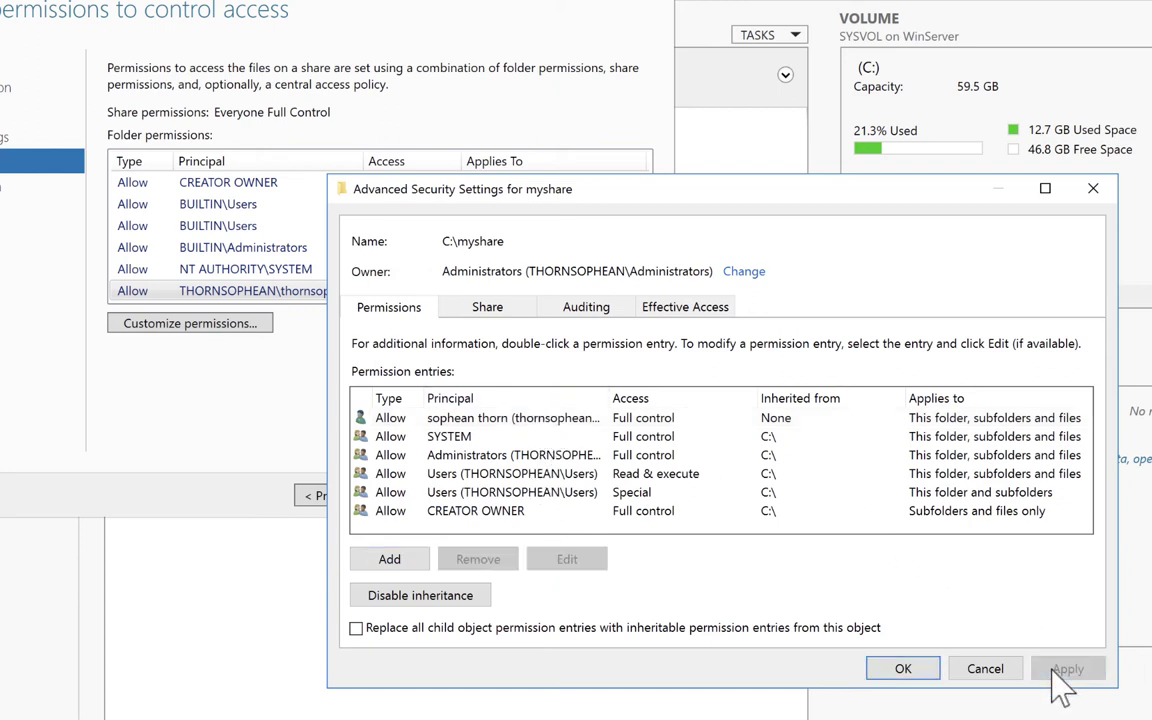
left_click(889, 664)
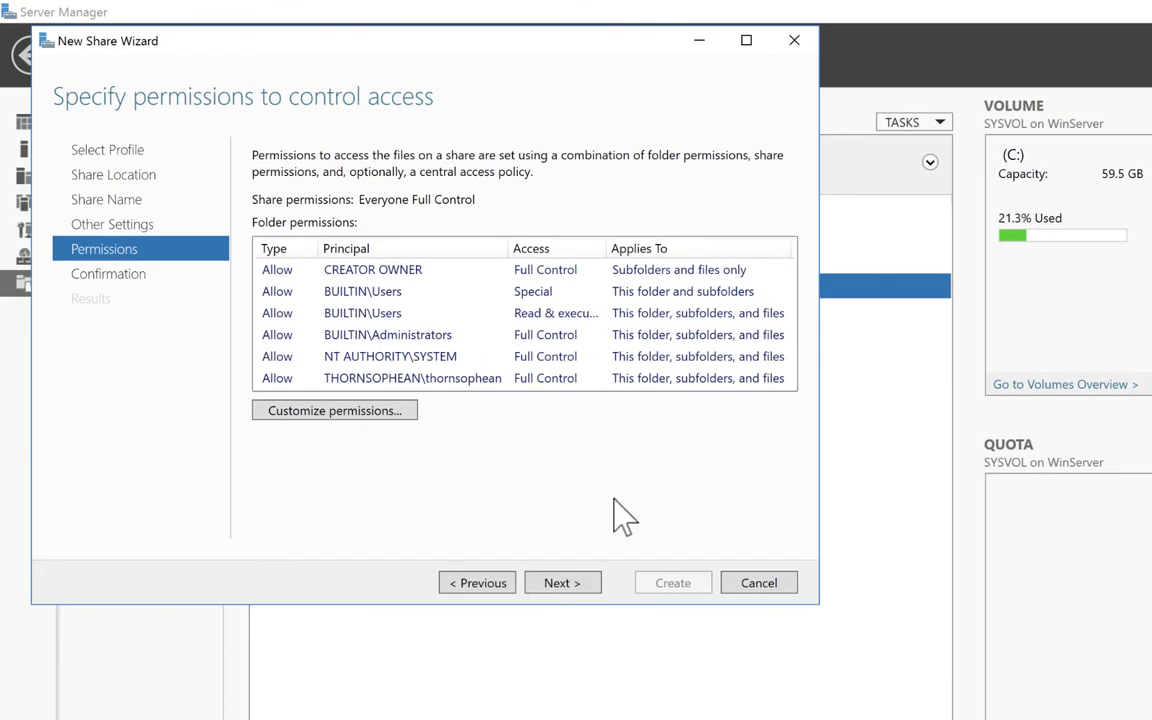
left_click(560, 584)
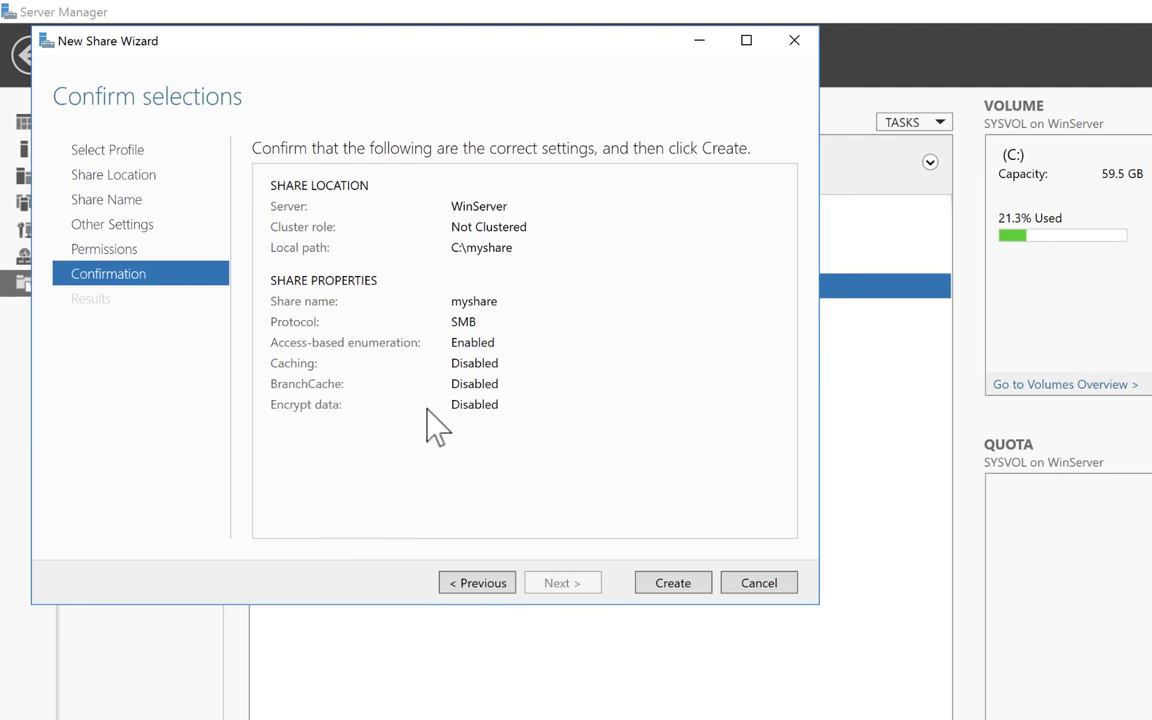
Create the myshare share, check its C:\myshare entry in Shares, and leave the server VM.
left_click(673, 583)
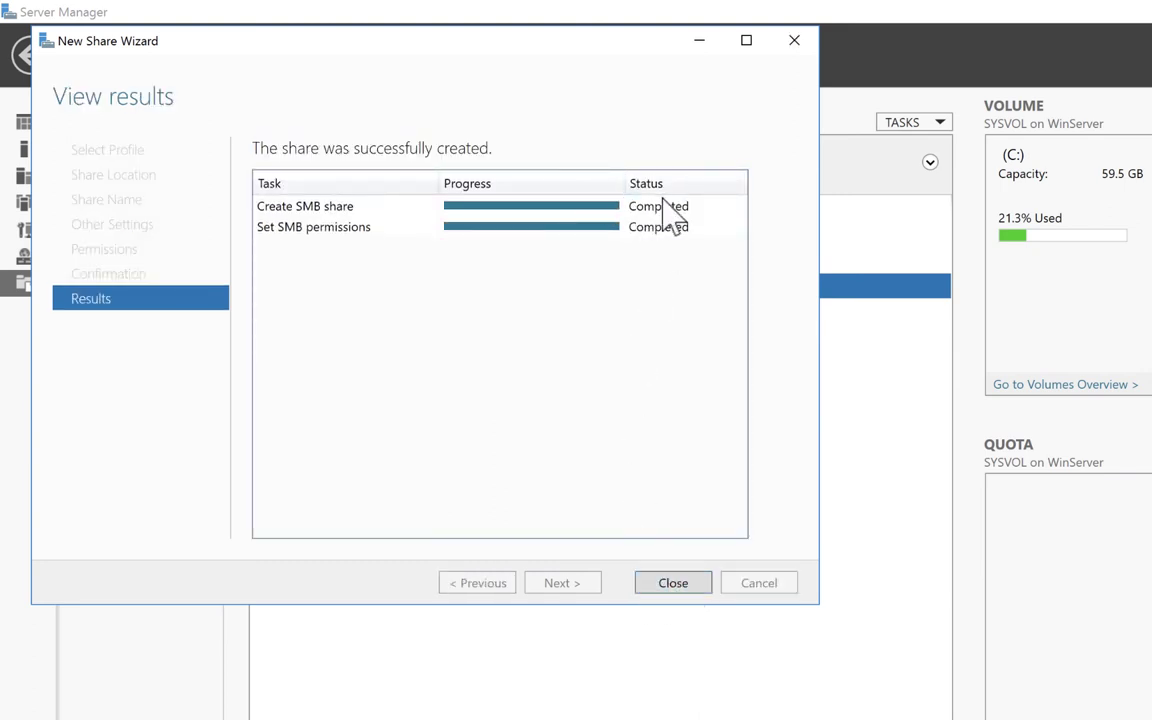
left_click(673, 585)
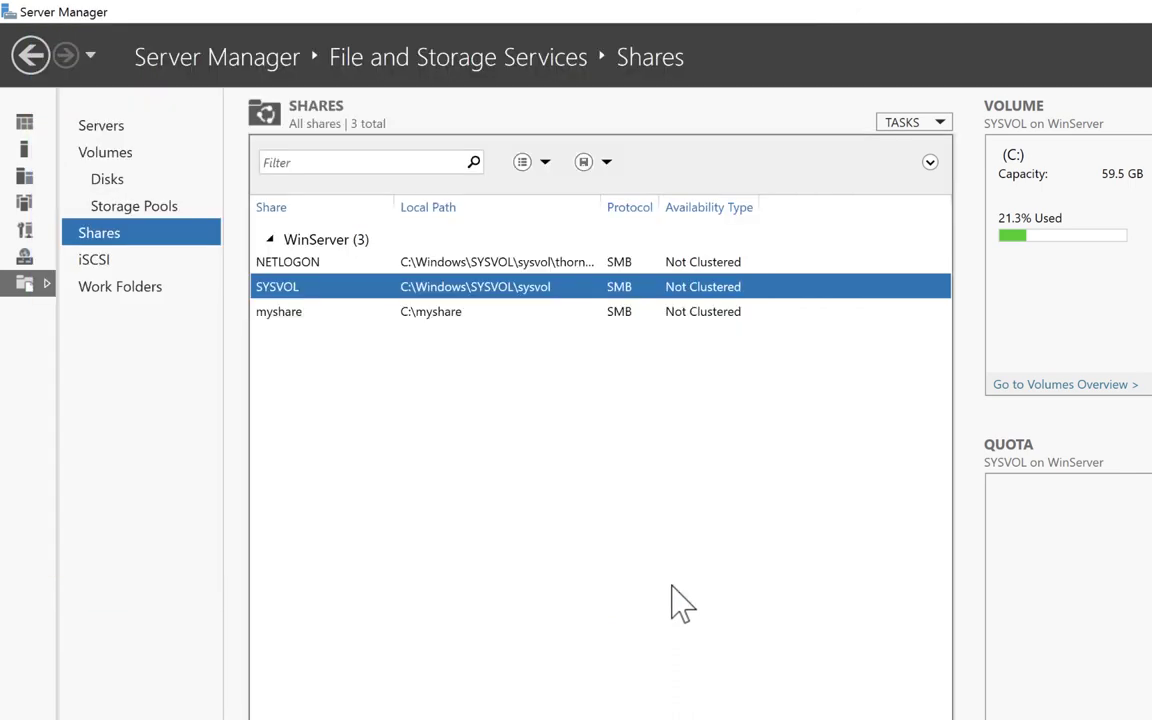
left_click(372, 314)
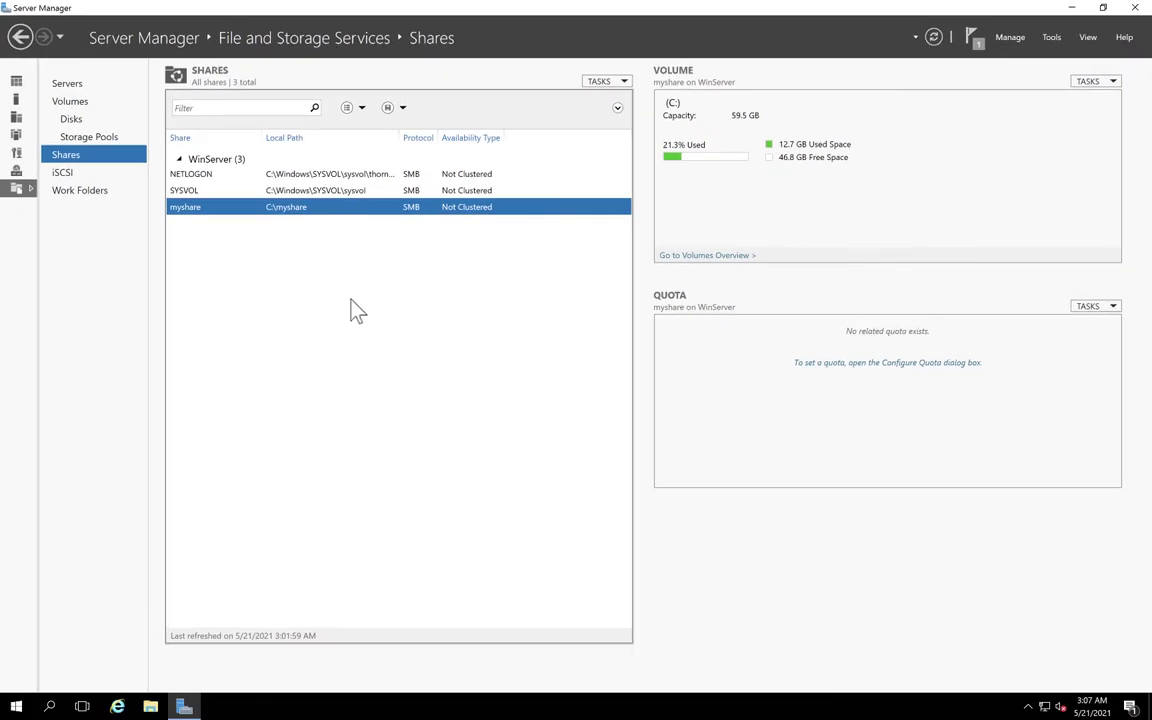
key("ctrl+Left")
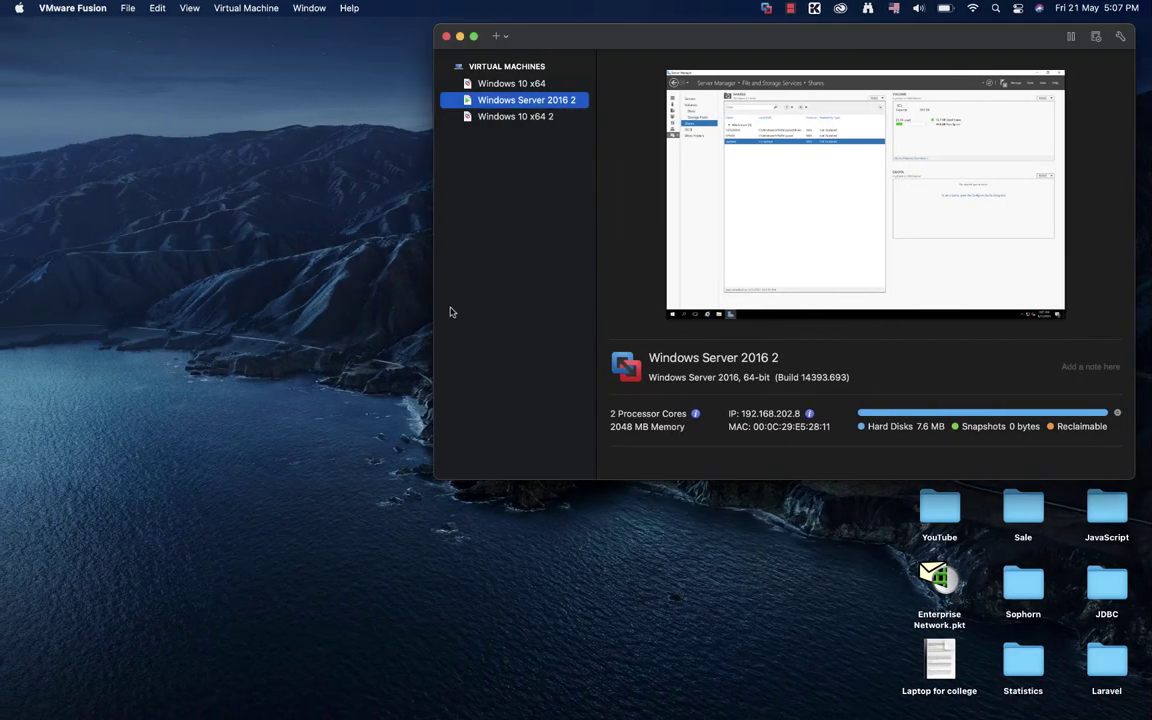
Start the Windows 10 x64 2 virtual machine and sign in with the account password.
double_click(521, 119)
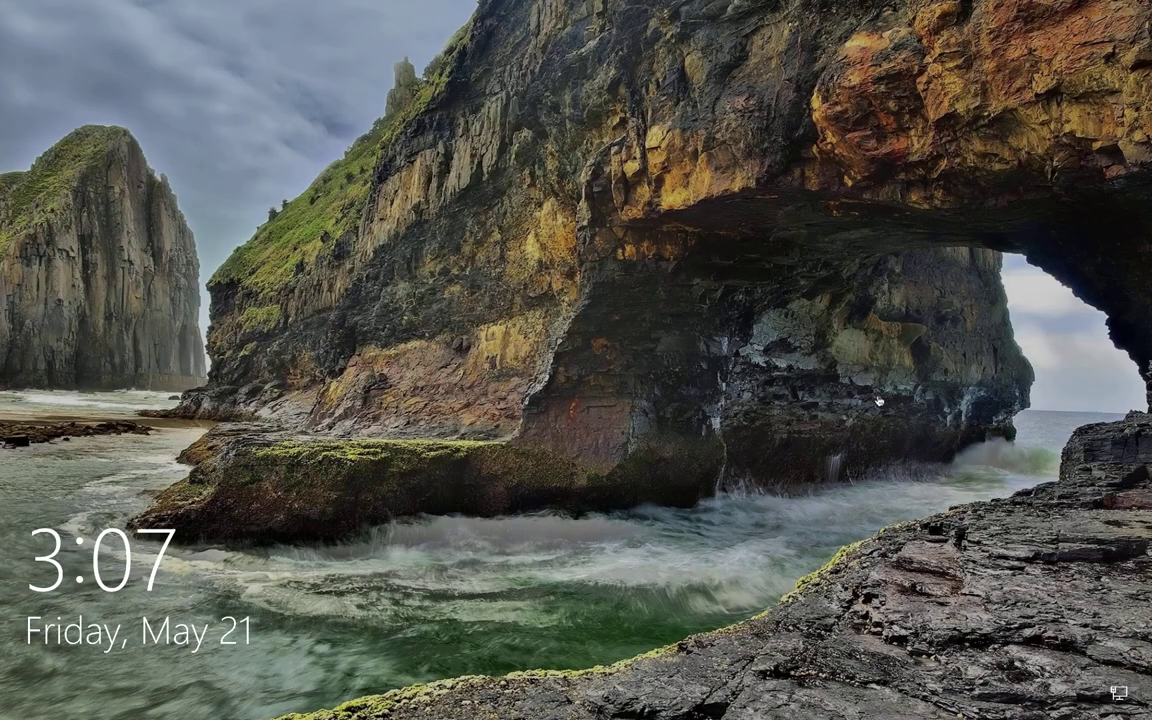
left_click(877, 402)
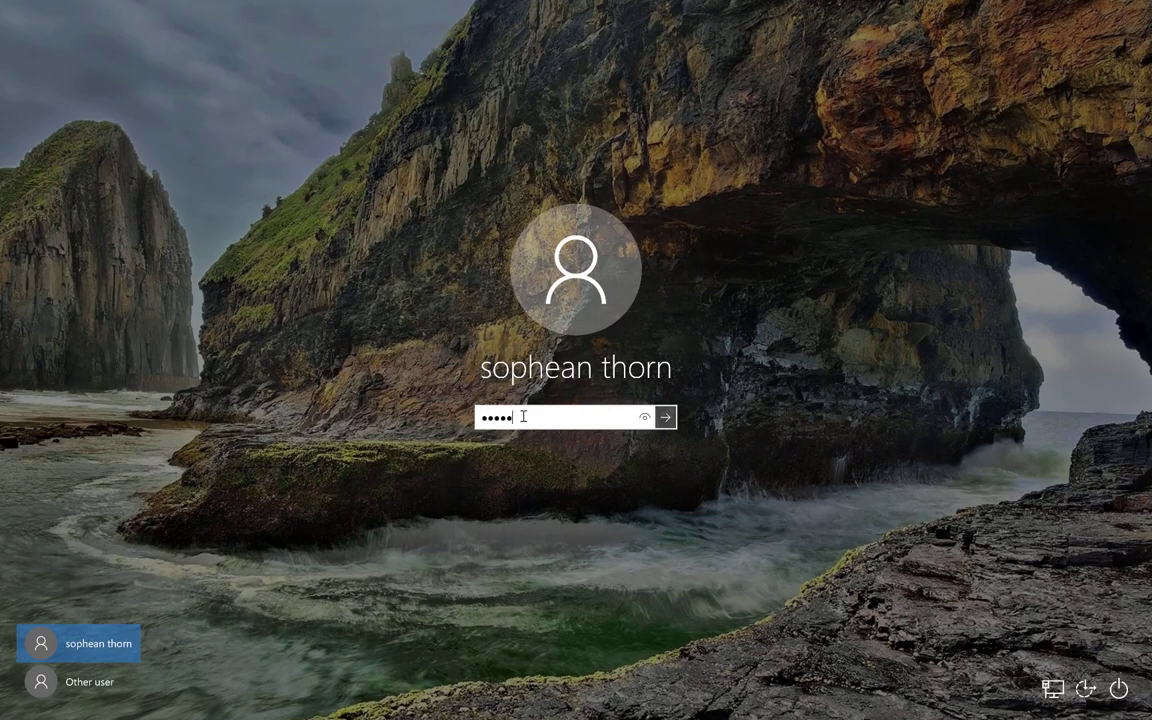
key("Return")
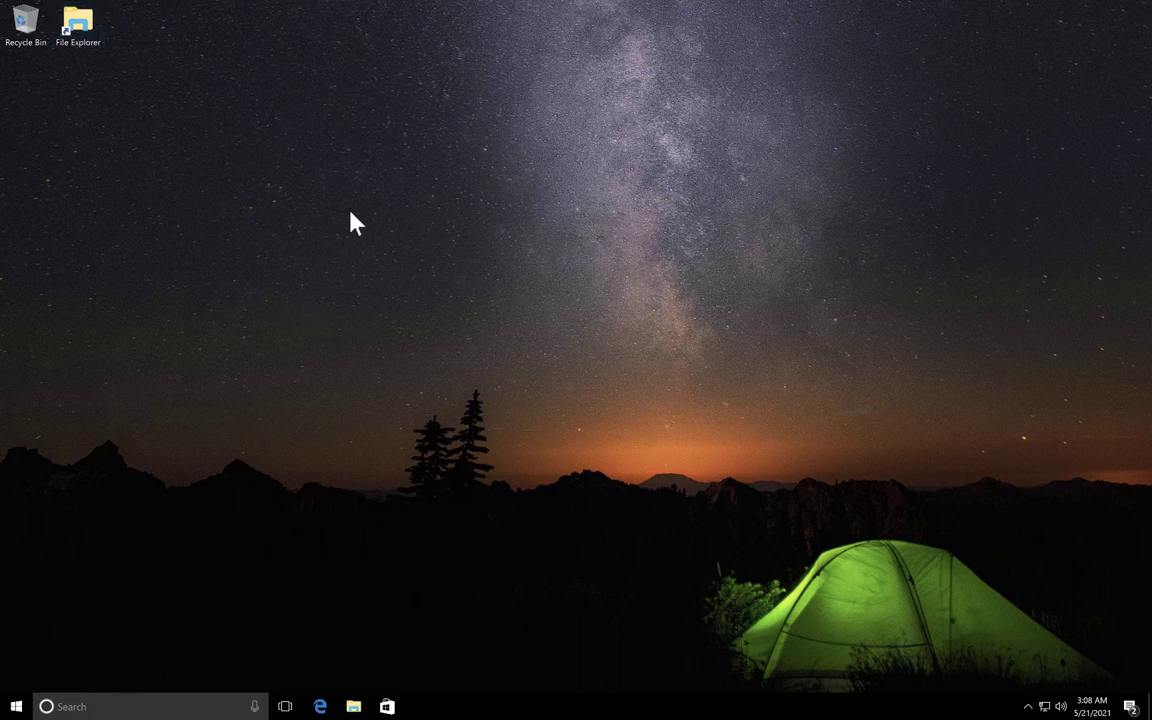
Check that This PC lists only Local Disk (C:) and DVD Drive (D:), then open Run.
left_click(353, 706)
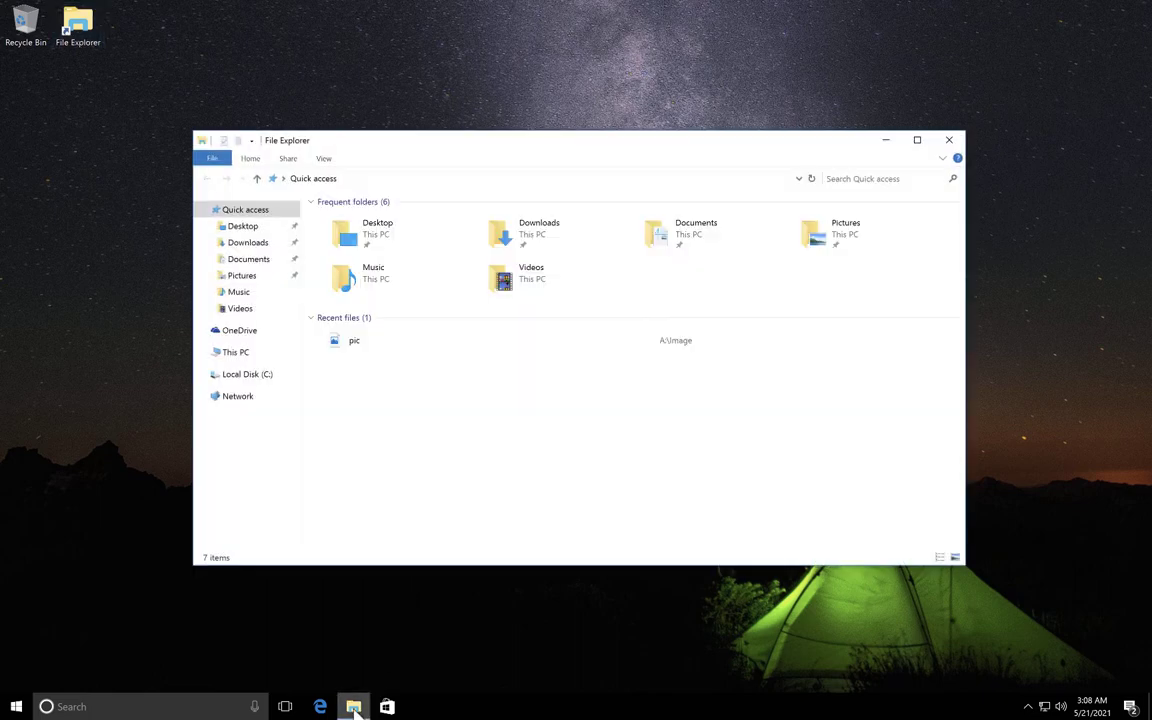
left_click(232, 353)
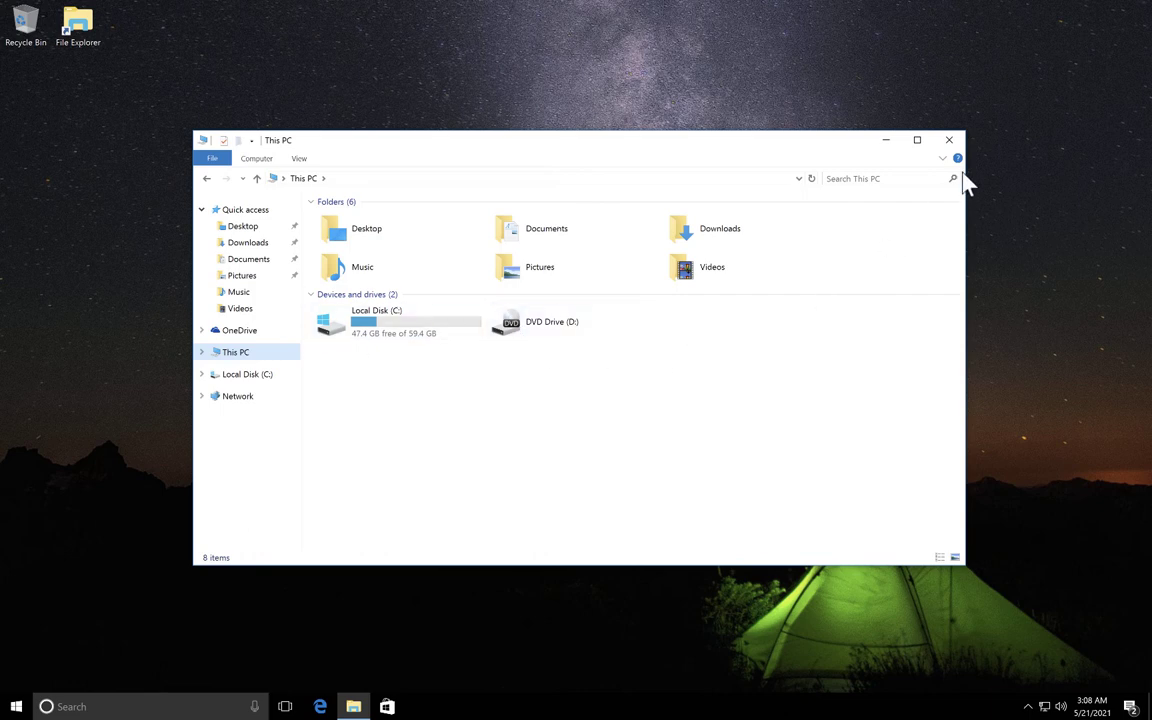
left_click(949, 141)
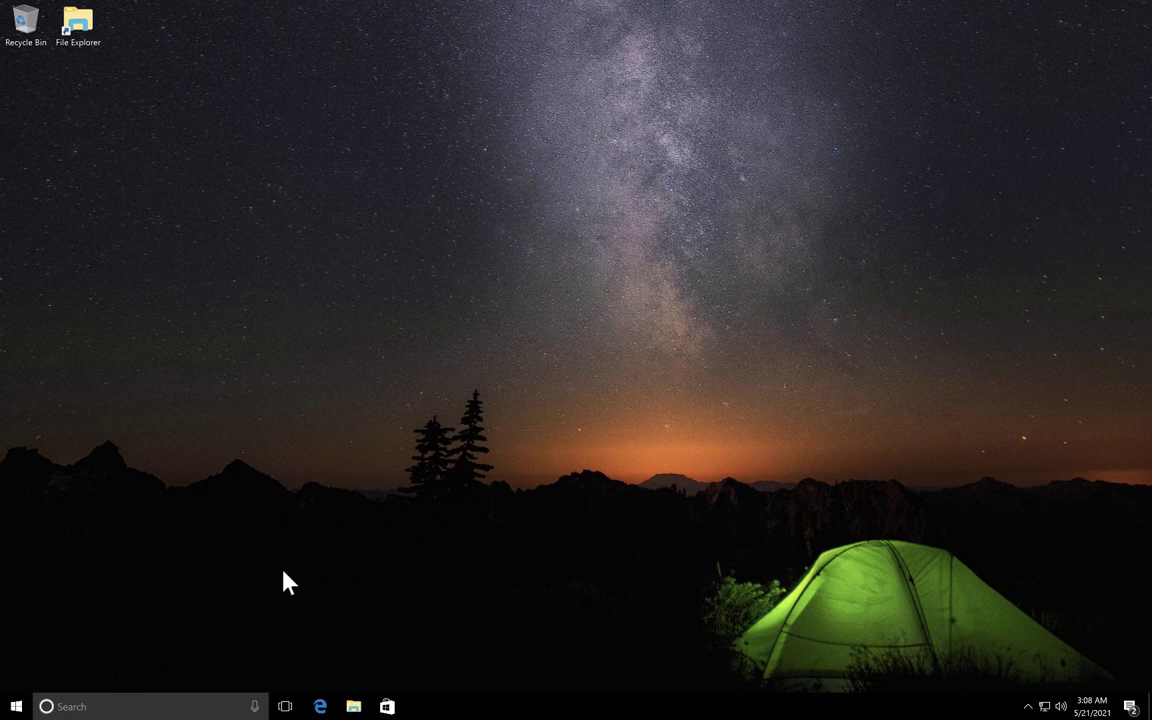
key("super+r")
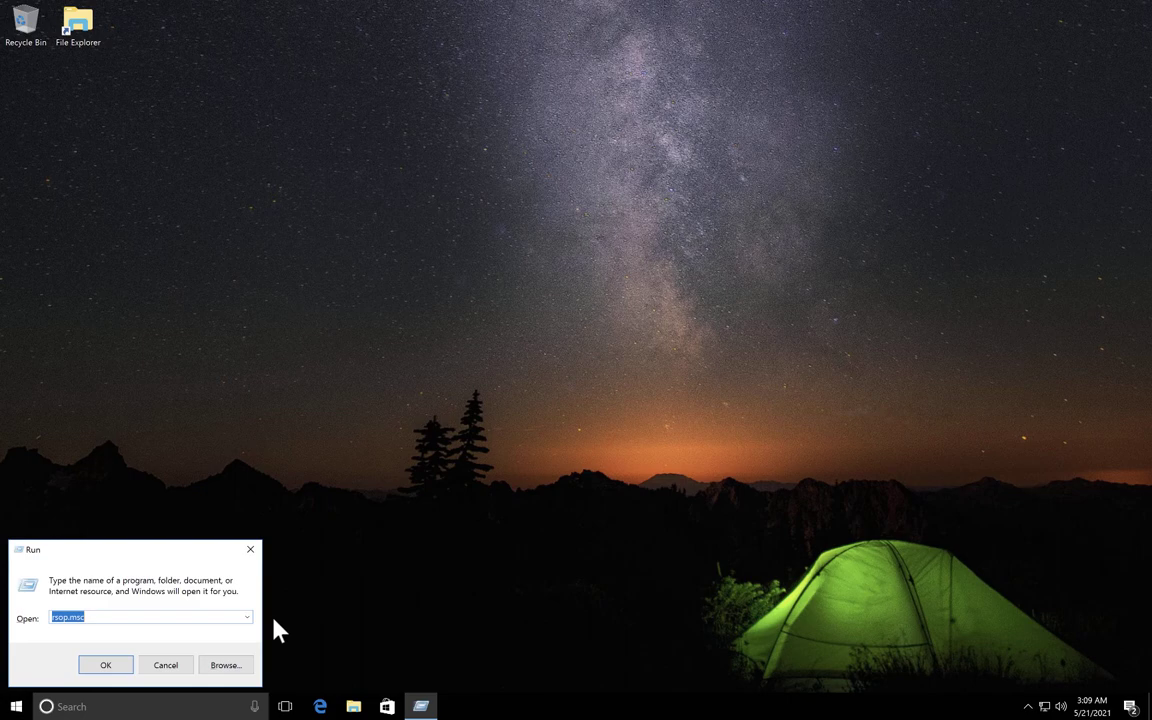
Replace the Run entry with \\WinServer\myshare and browse the server's shares.
key("BackSpace")
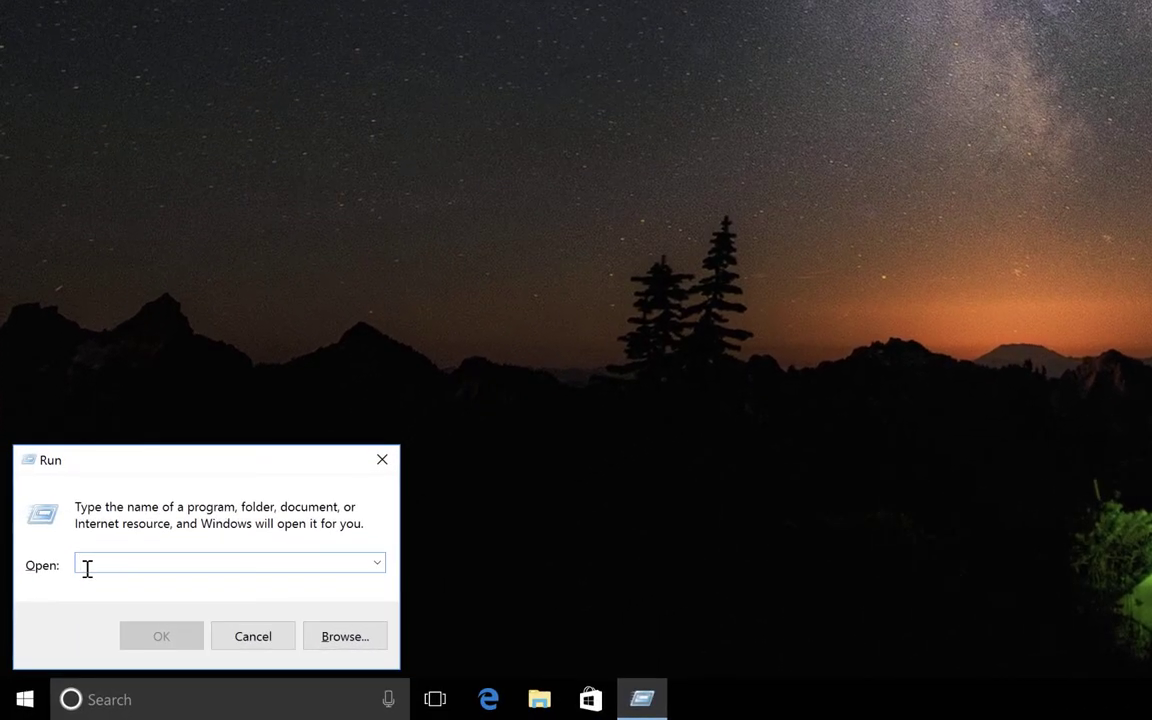
type("\\\\WinServer\\myshare")
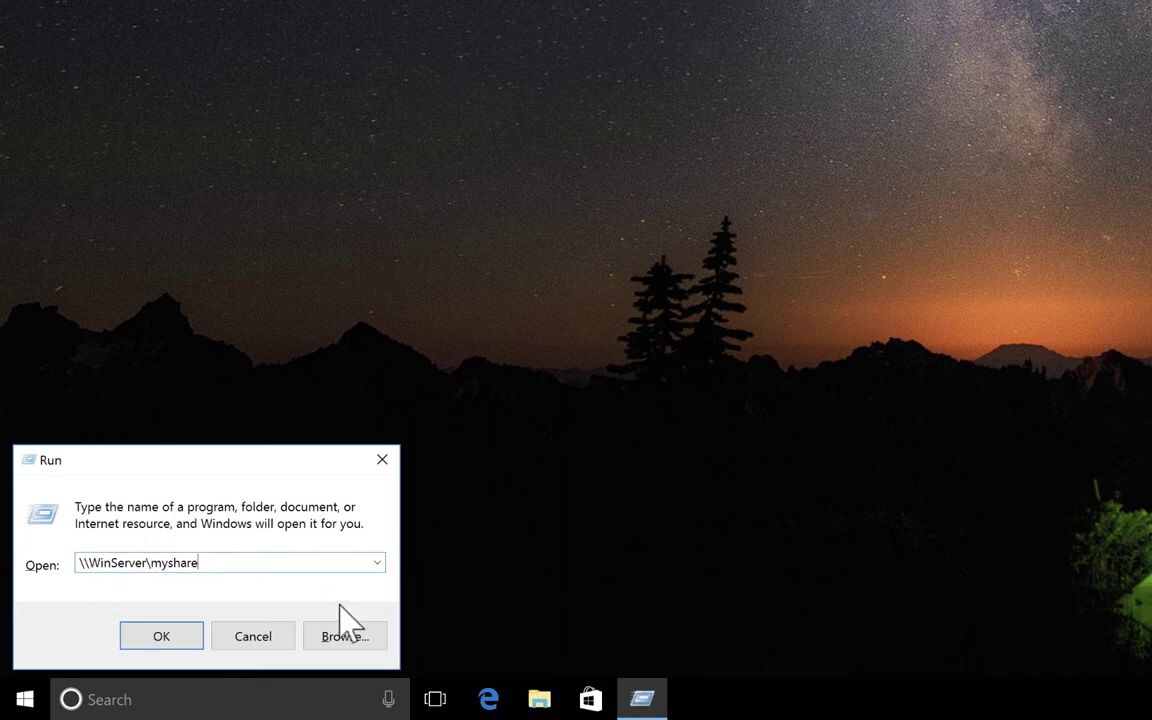
left_click(351, 638)
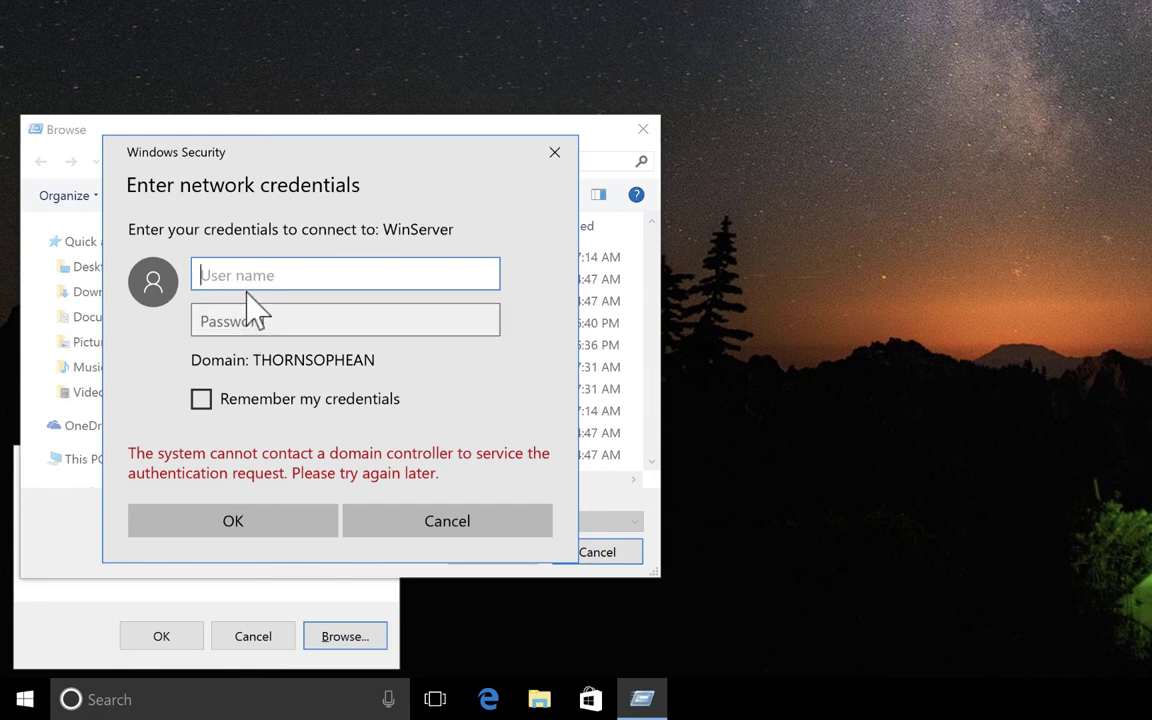
Sign in to WinServer with the network user name and password.
left_click(249, 323)
type("*****")
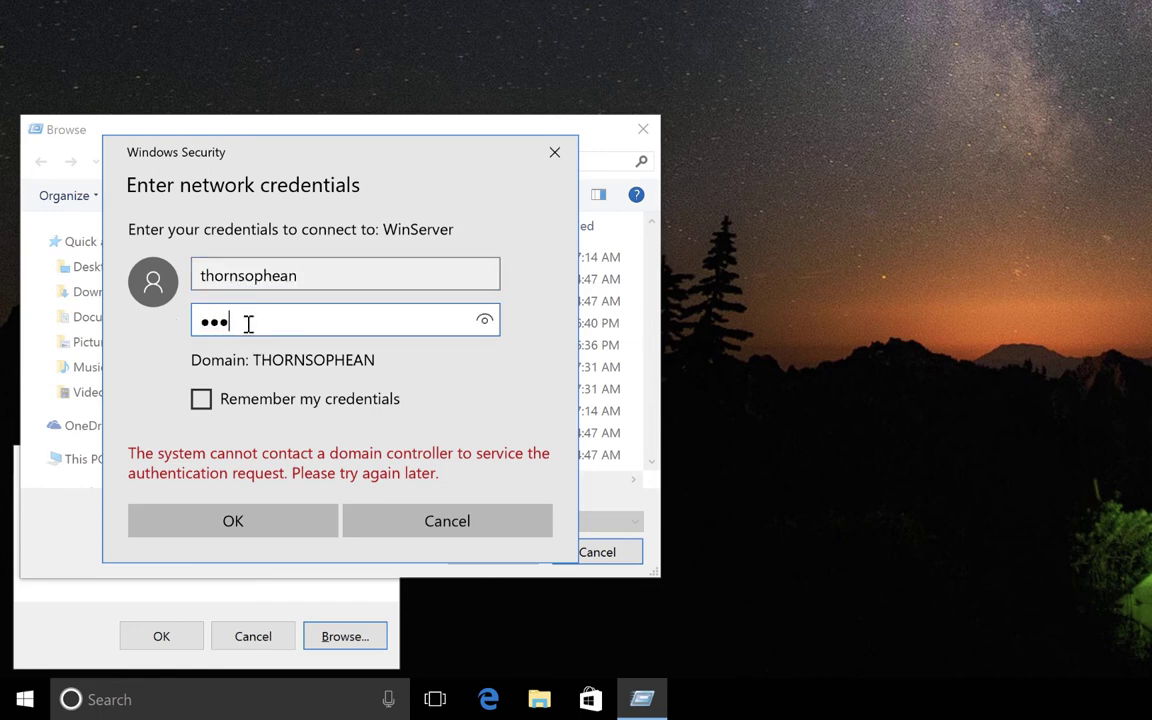
type("****")
left_click(345, 275)
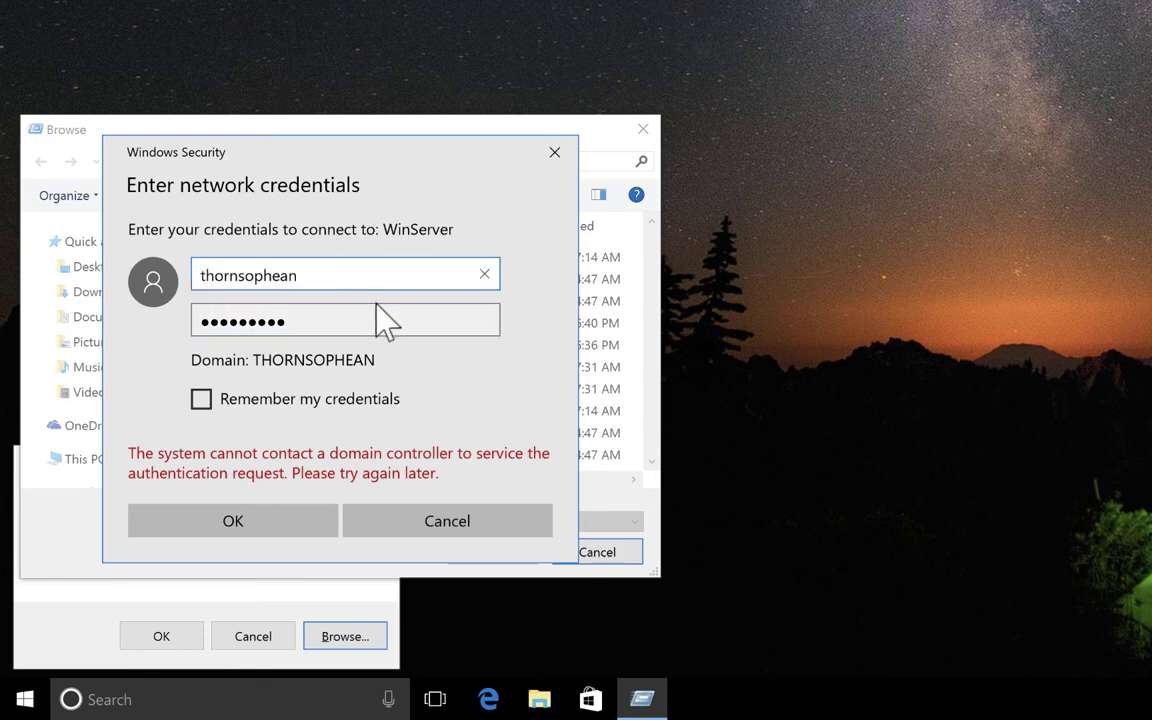
left_click(368, 325)
left_click(458, 324)
key("shift+Tab")
key("Tab")
left_click(269, 521)
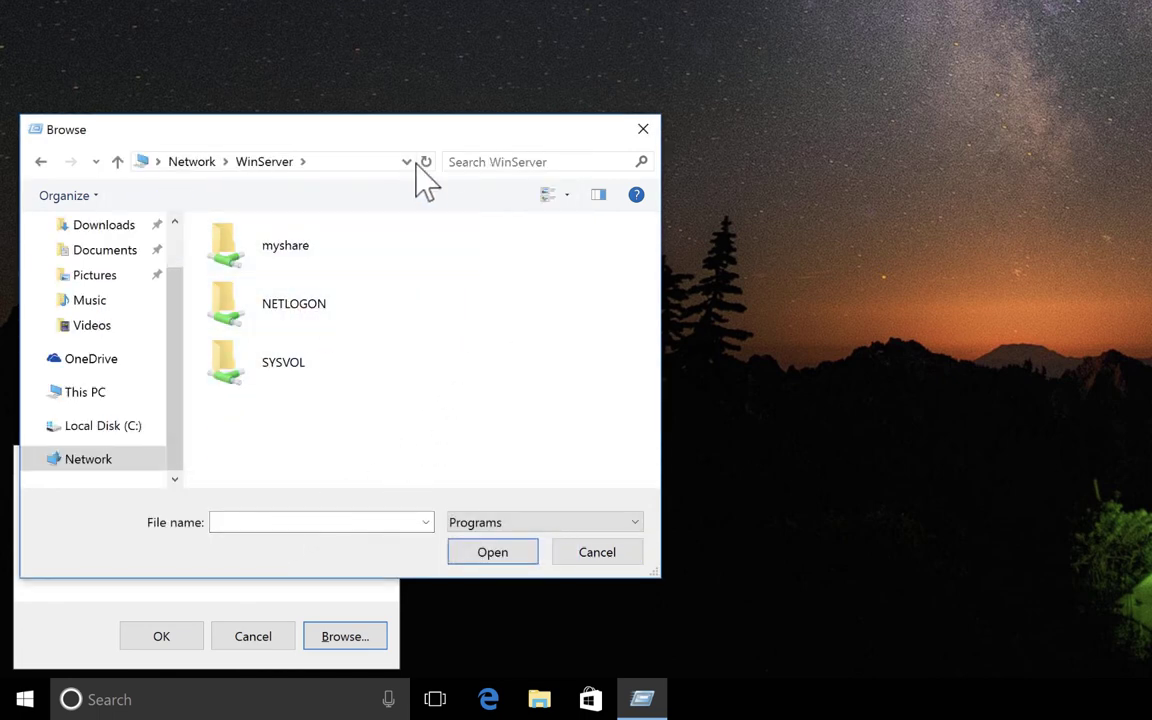
Browse myshare's Image and Text folders, then return to the WinServer share list.
left_click_drag(448, 135, 788, 0)
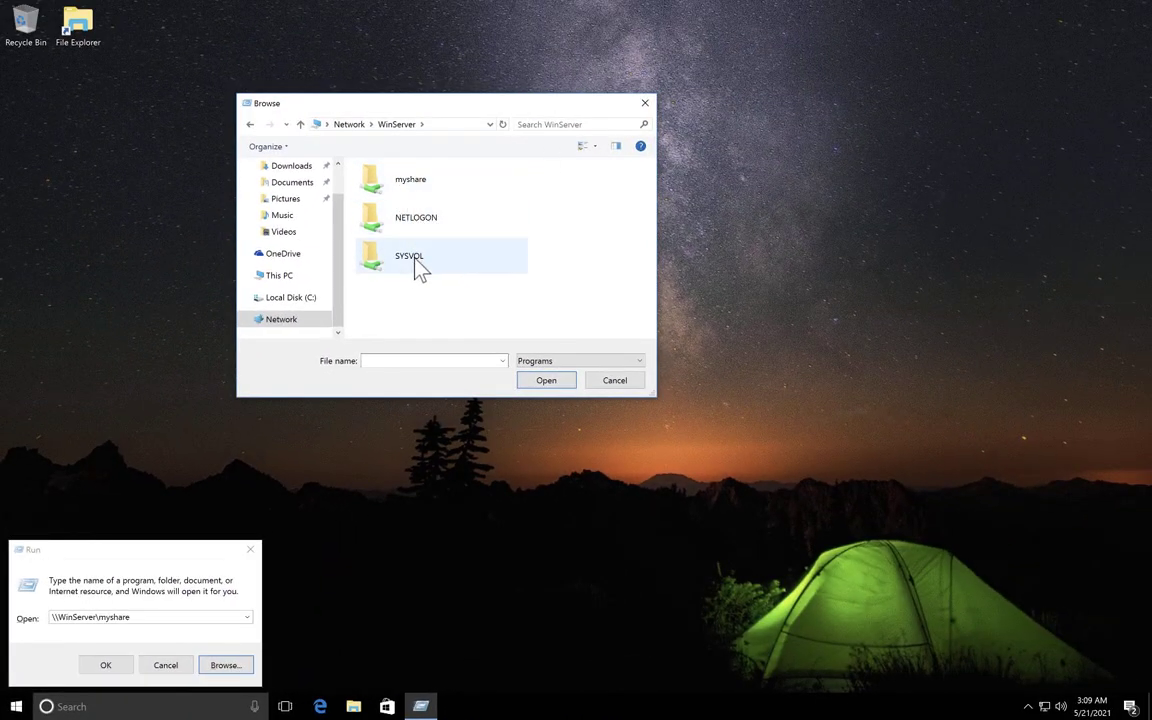
double_click(440, 184)
double_click(390, 189)
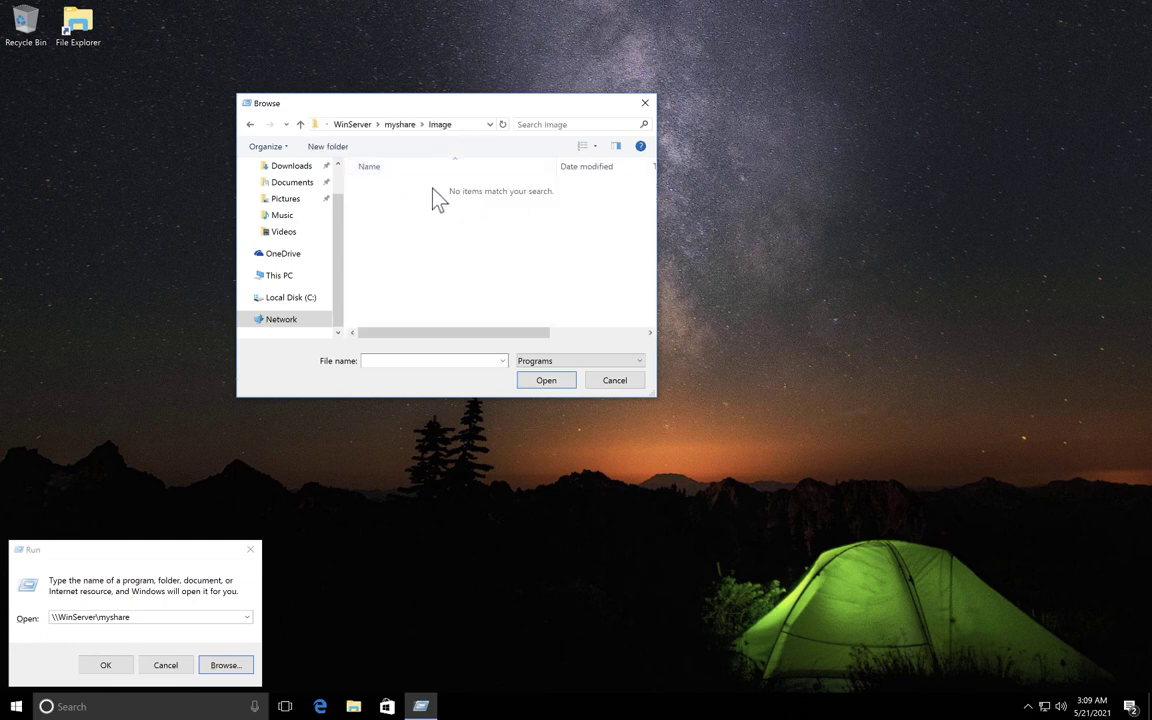
left_click(302, 126)
double_click(404, 203)
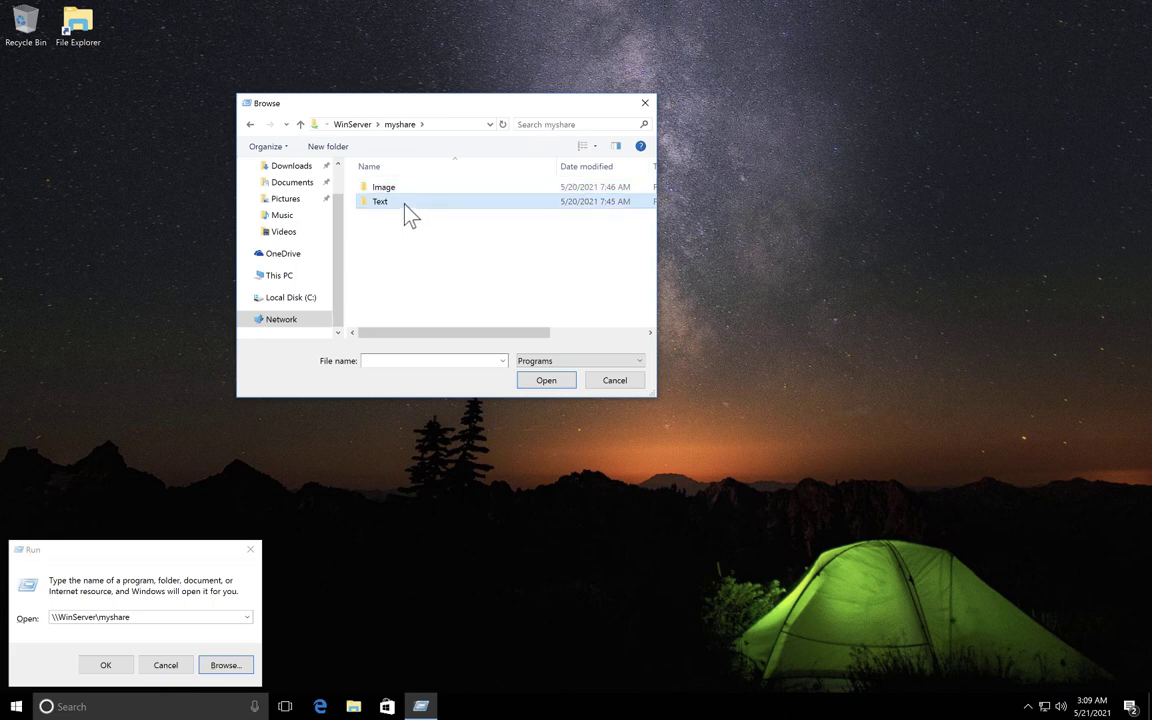
left_click(300, 124)
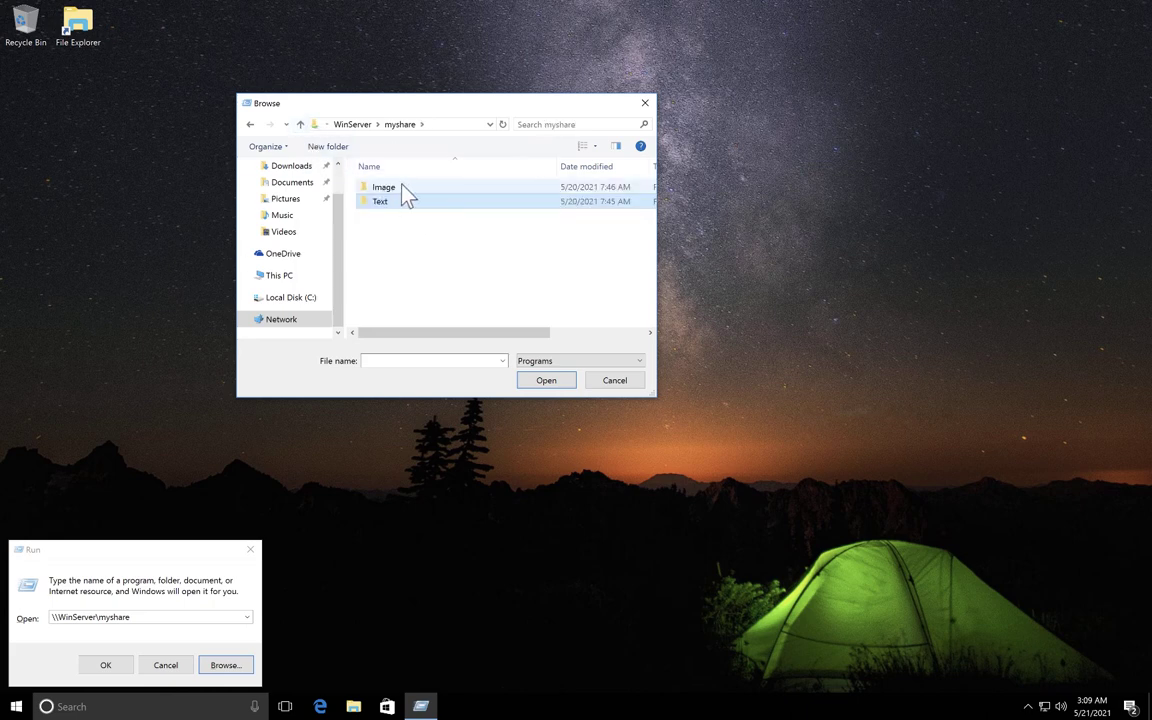
double_click(398, 188)
left_click(301, 125)
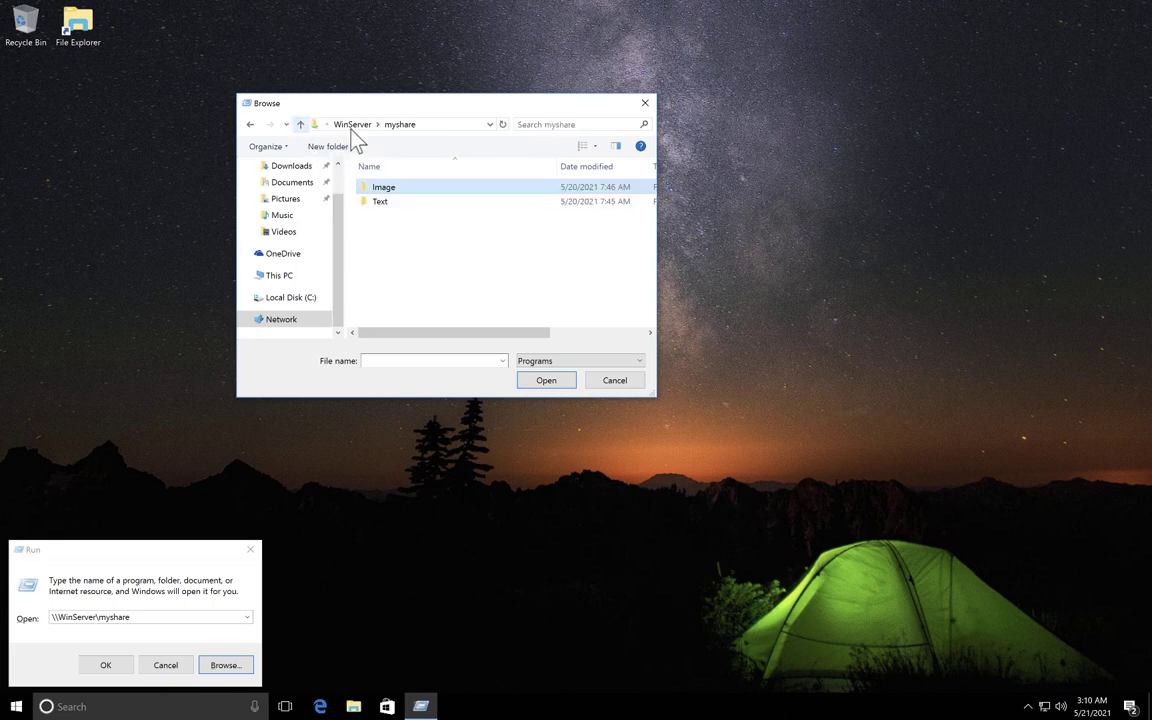
left_click(352, 124)
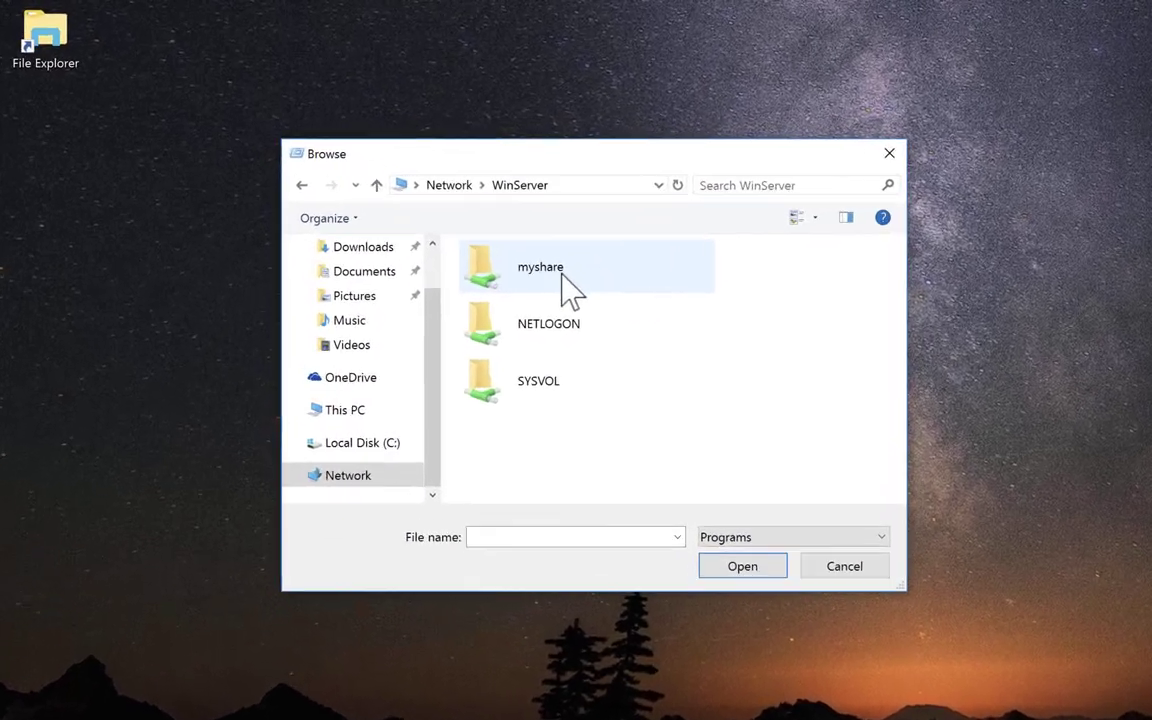
Map myshare as network drive A:.
right_click(575, 292)
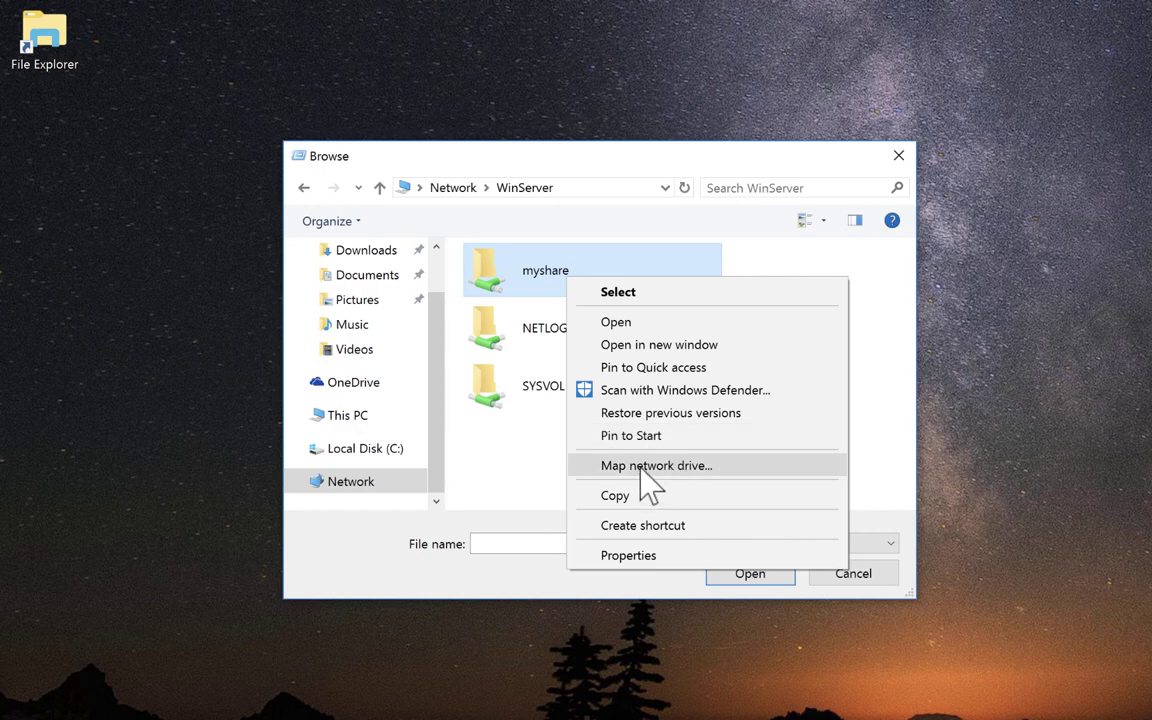
left_click(640, 469)
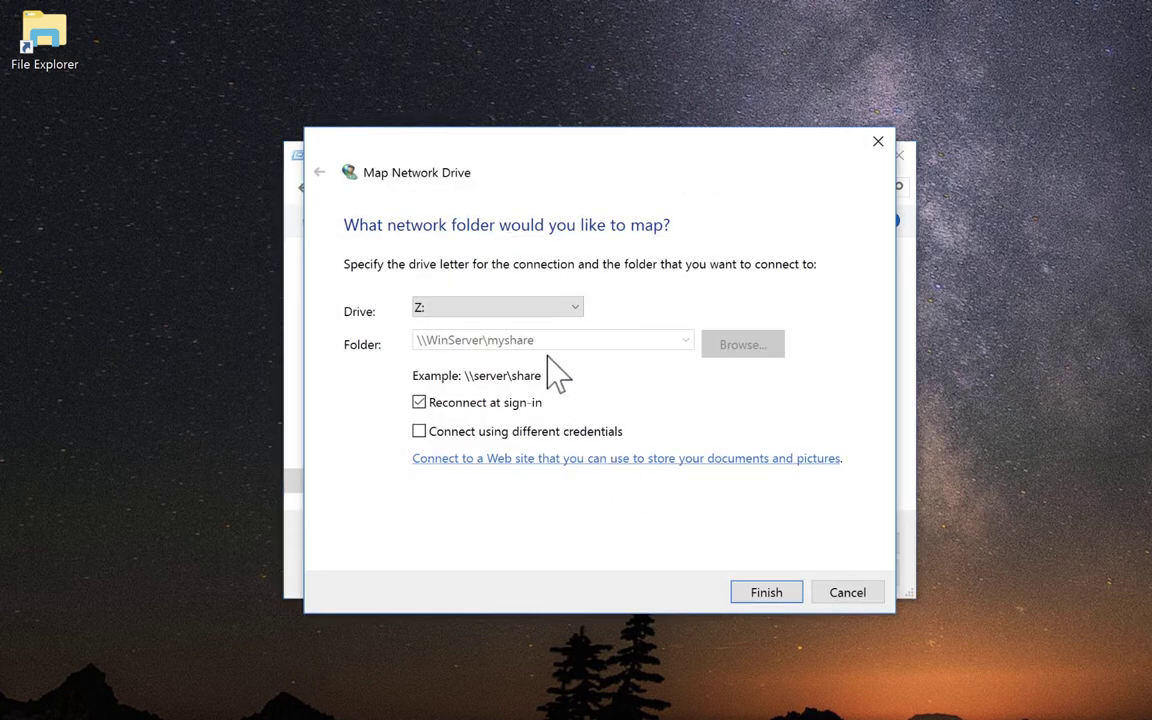
left_click(570, 310)
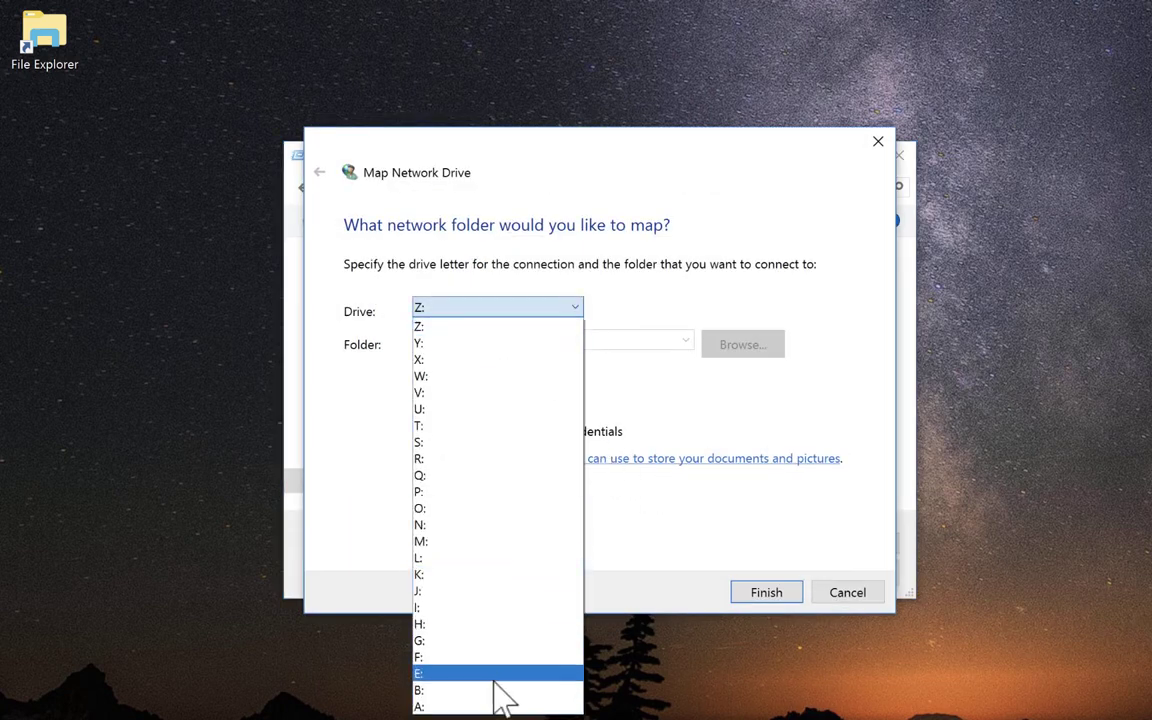
left_click(440, 706)
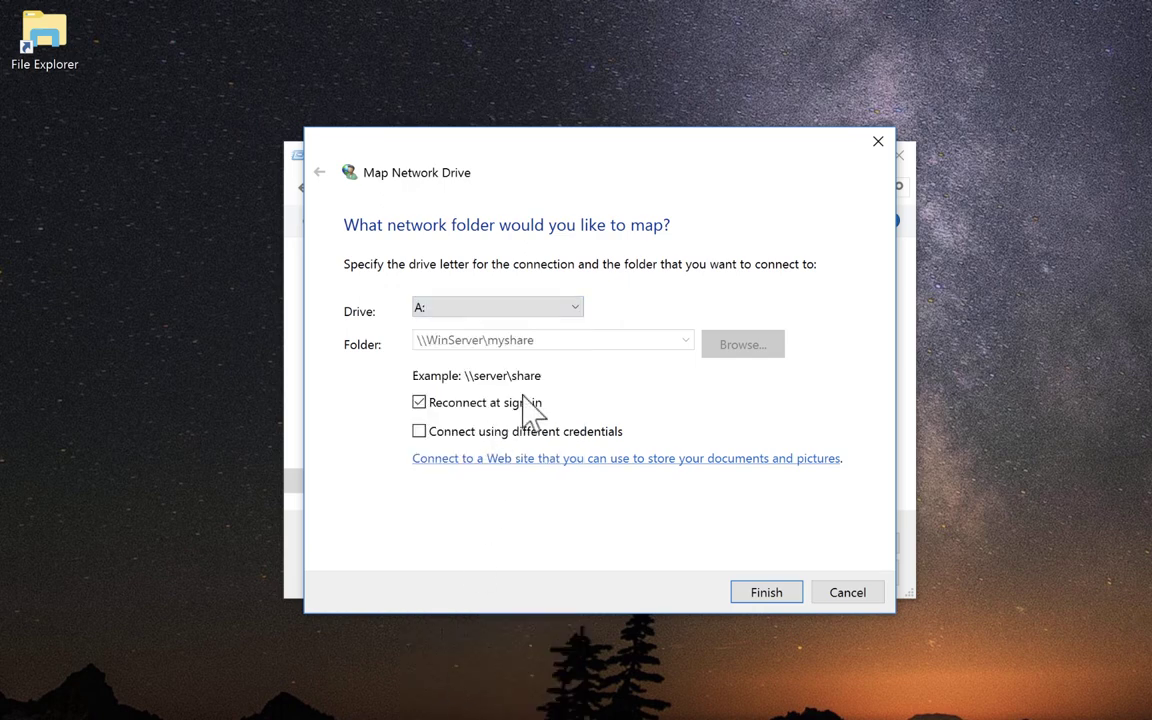
left_click(766, 593)
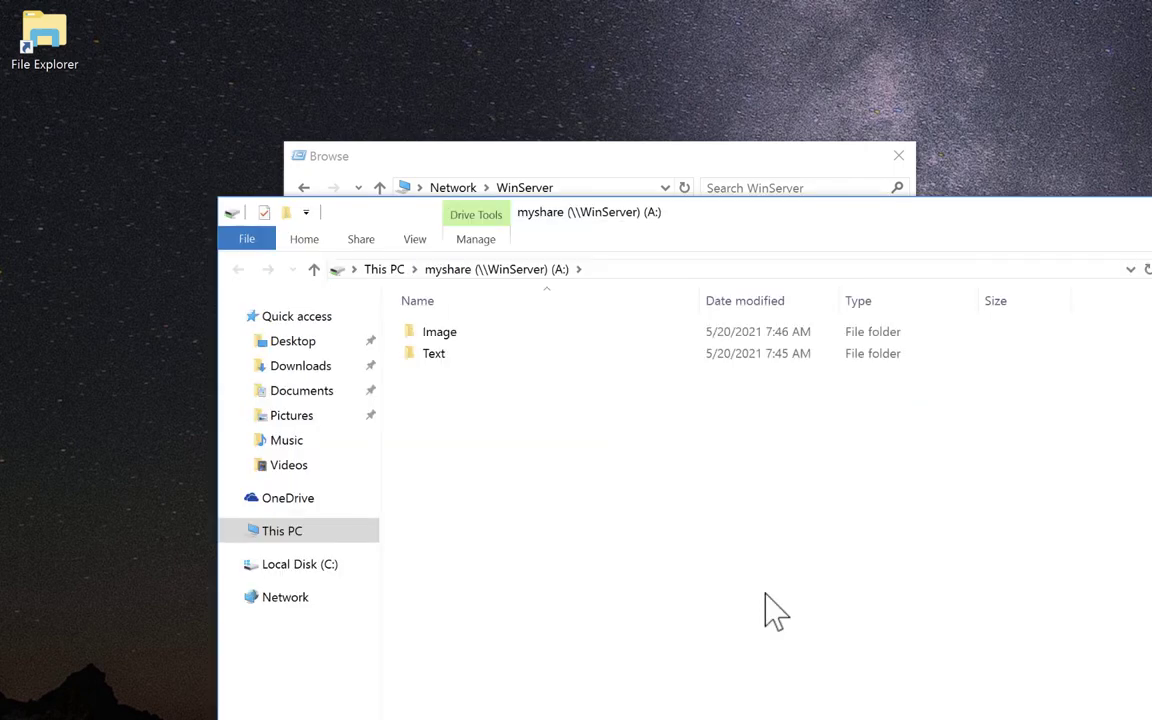
Confirm myshare (A:) appears in This PC with its folders, then close Explorer.
left_click_drag(1111, 222, 1120, 100)
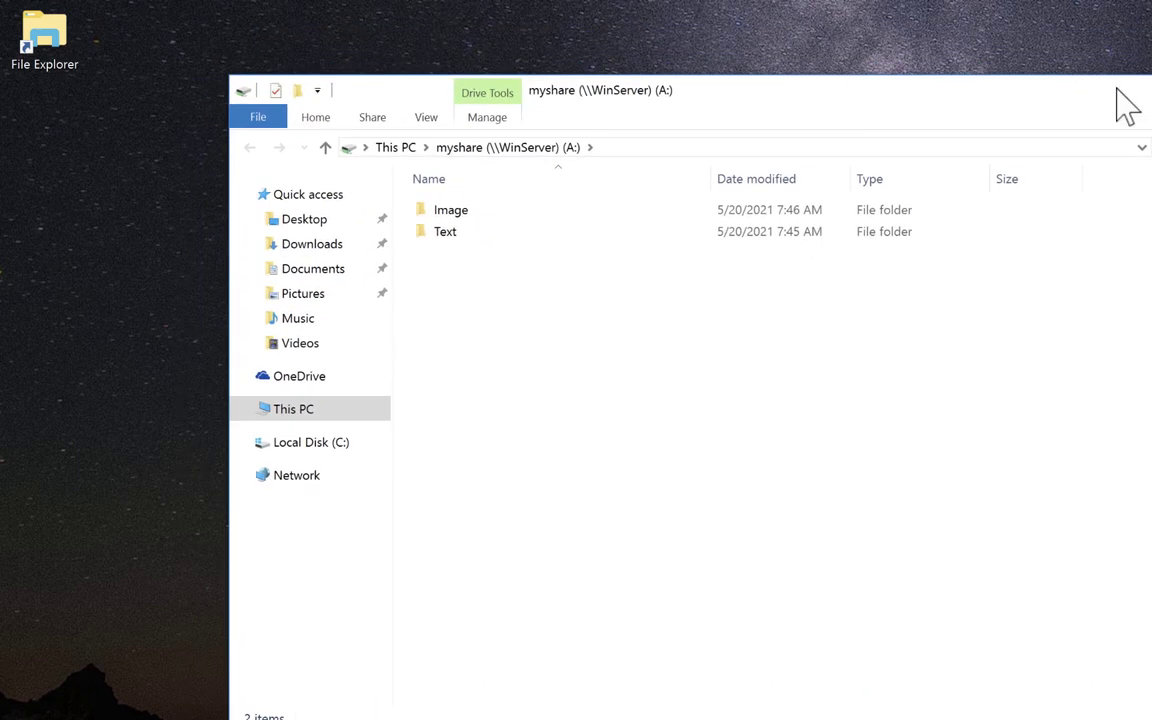
left_click(291, 418)
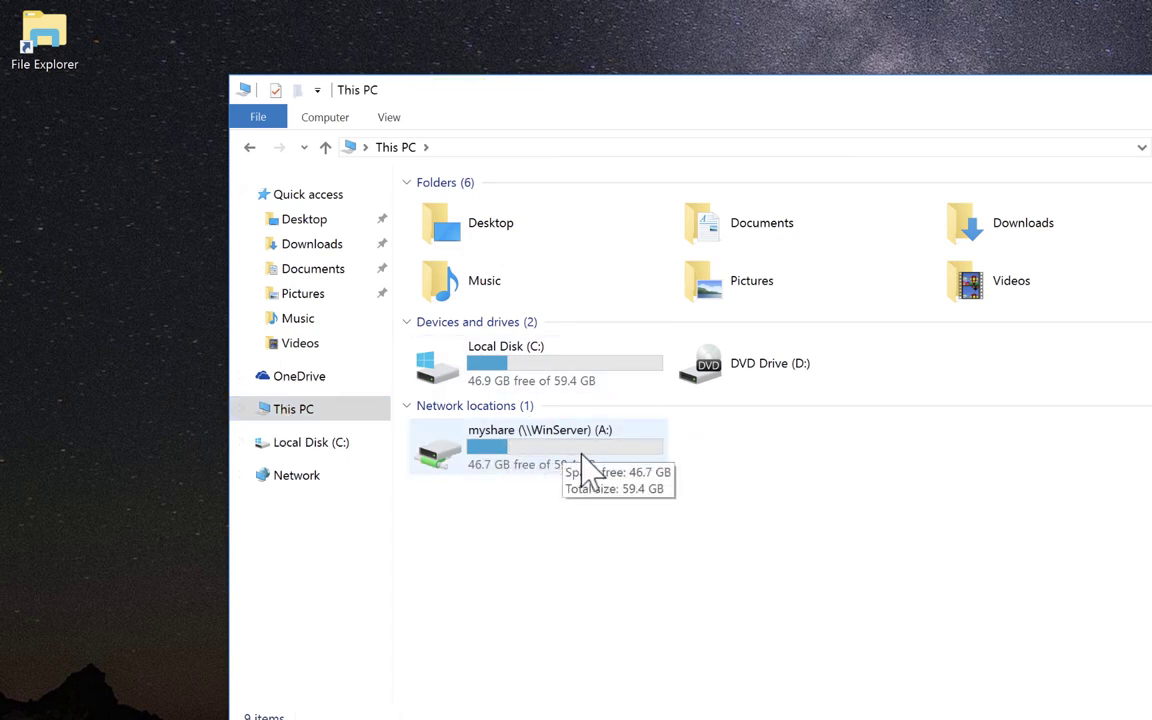
double_click(558, 452)
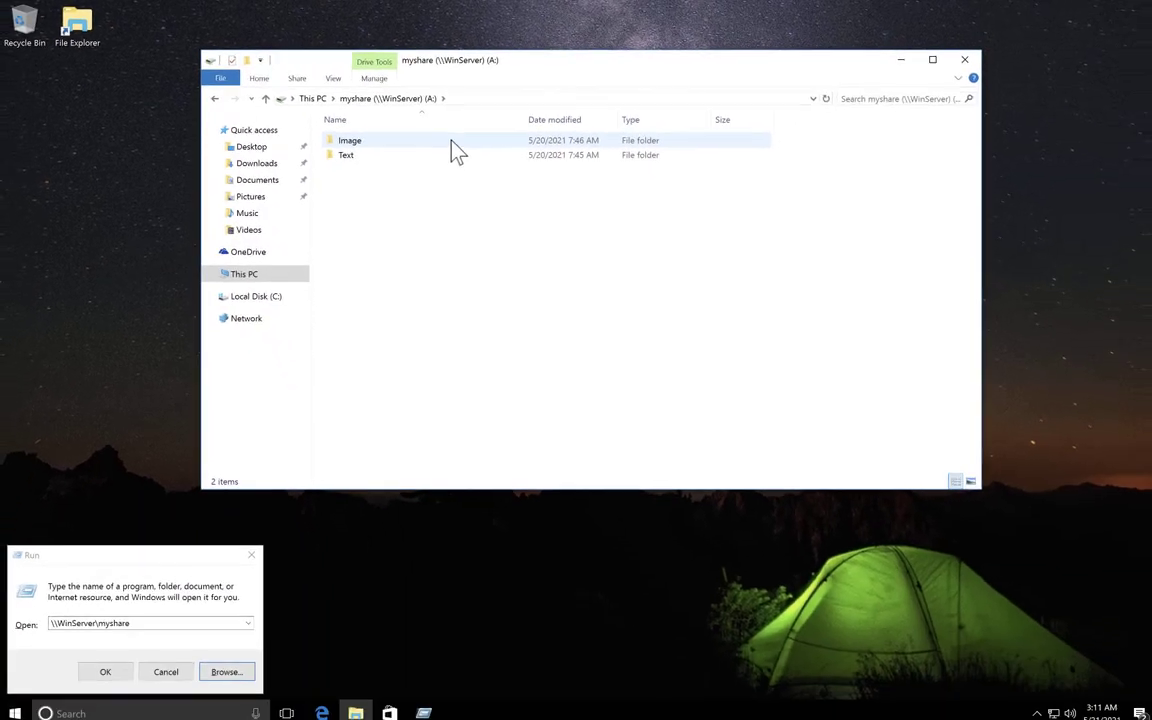
left_click(964, 59)
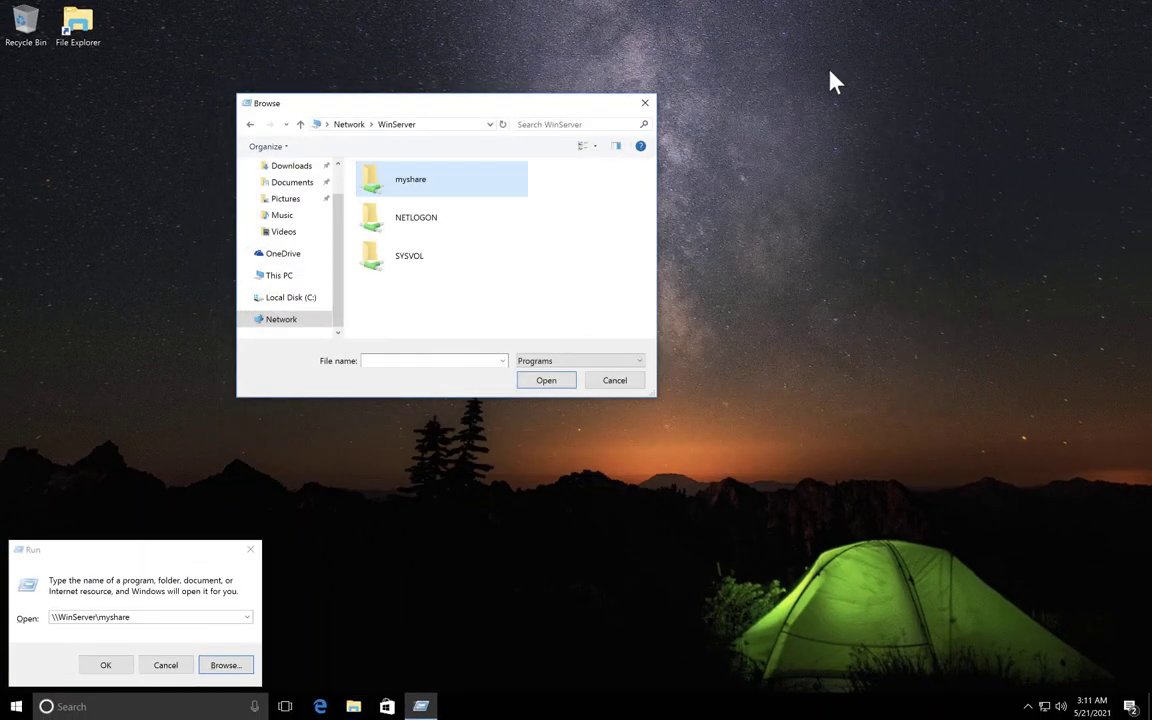
Close the Run dialog and open the Text folder on myshare (A:) in File Explorer.
left_click(646, 102)
key("Escape")
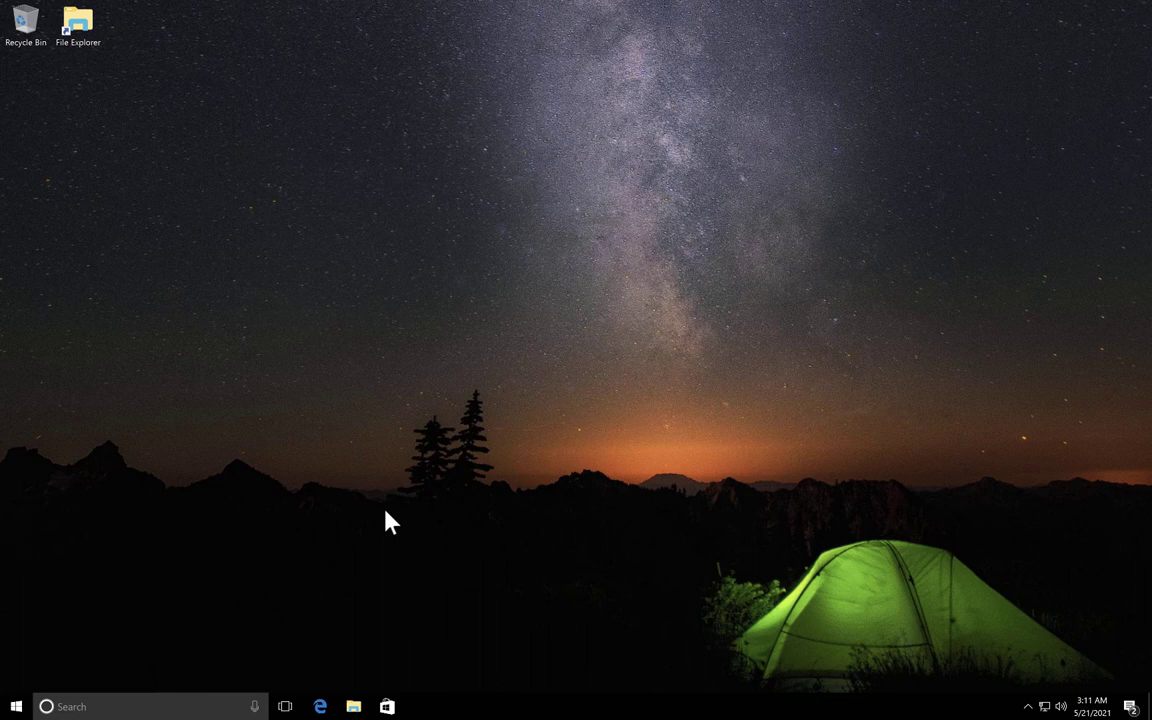
left_click(353, 706)
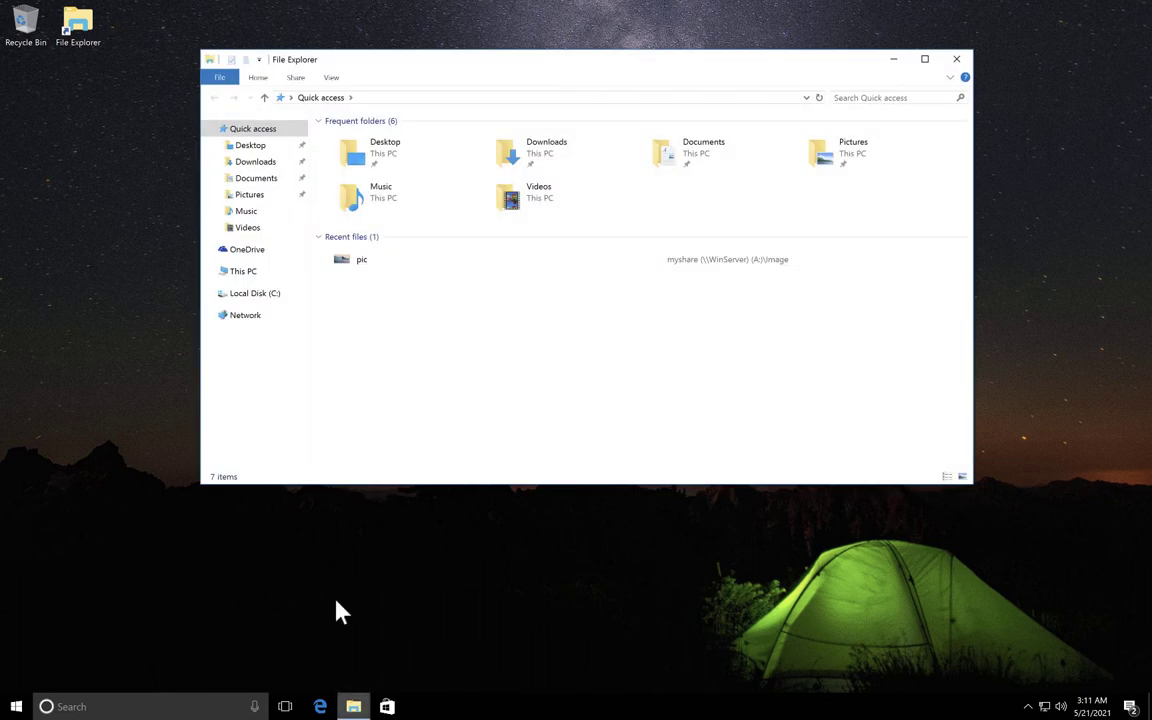
left_click(240, 273)
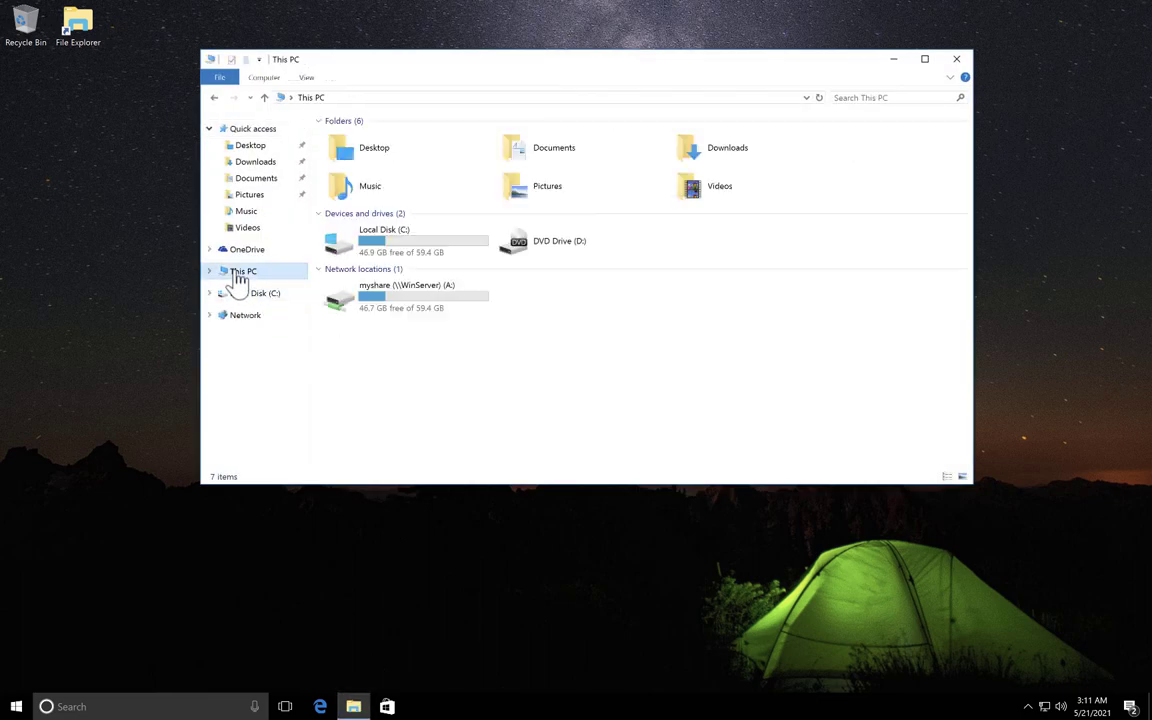
double_click(424, 309)
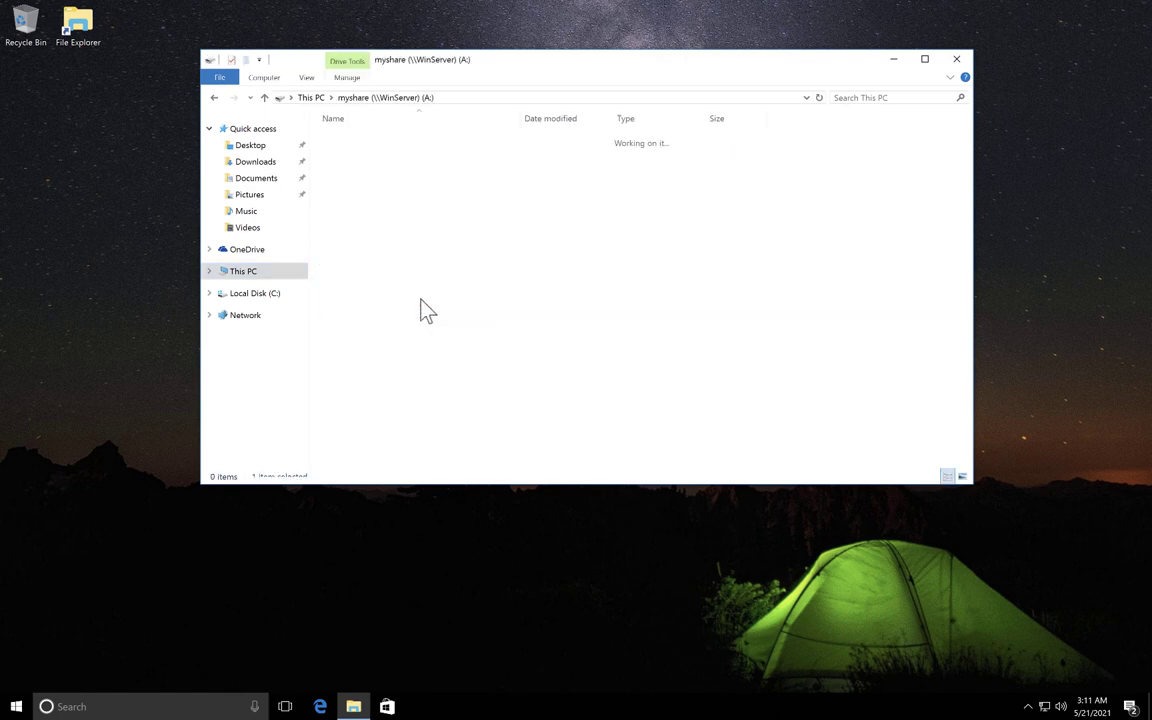
double_click(366, 154)
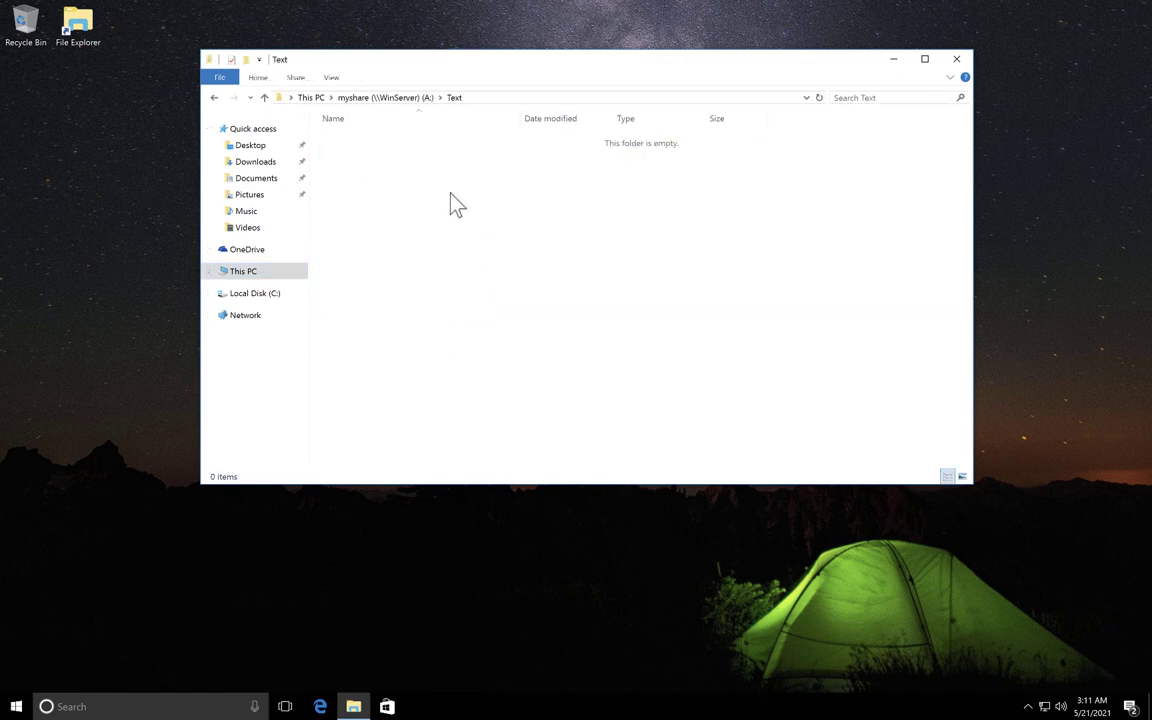
Create a text document named MyText in the Text folder, then close the windows.
right_click(452, 213)
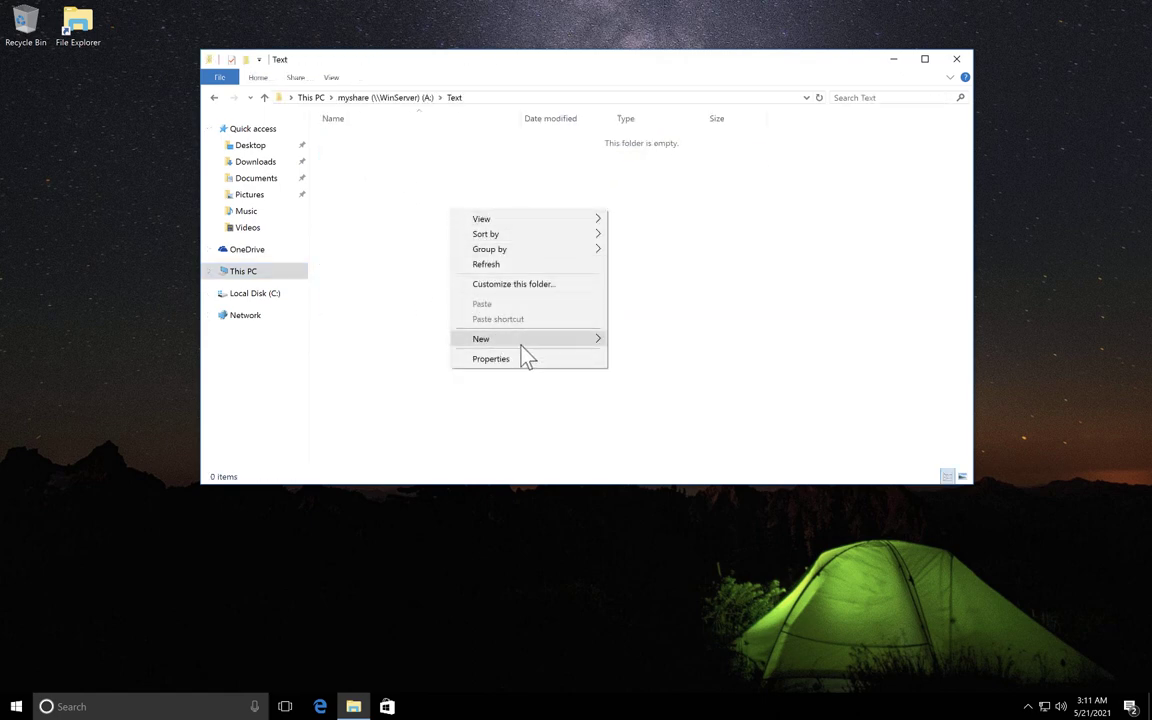
mouse_move(524, 340)
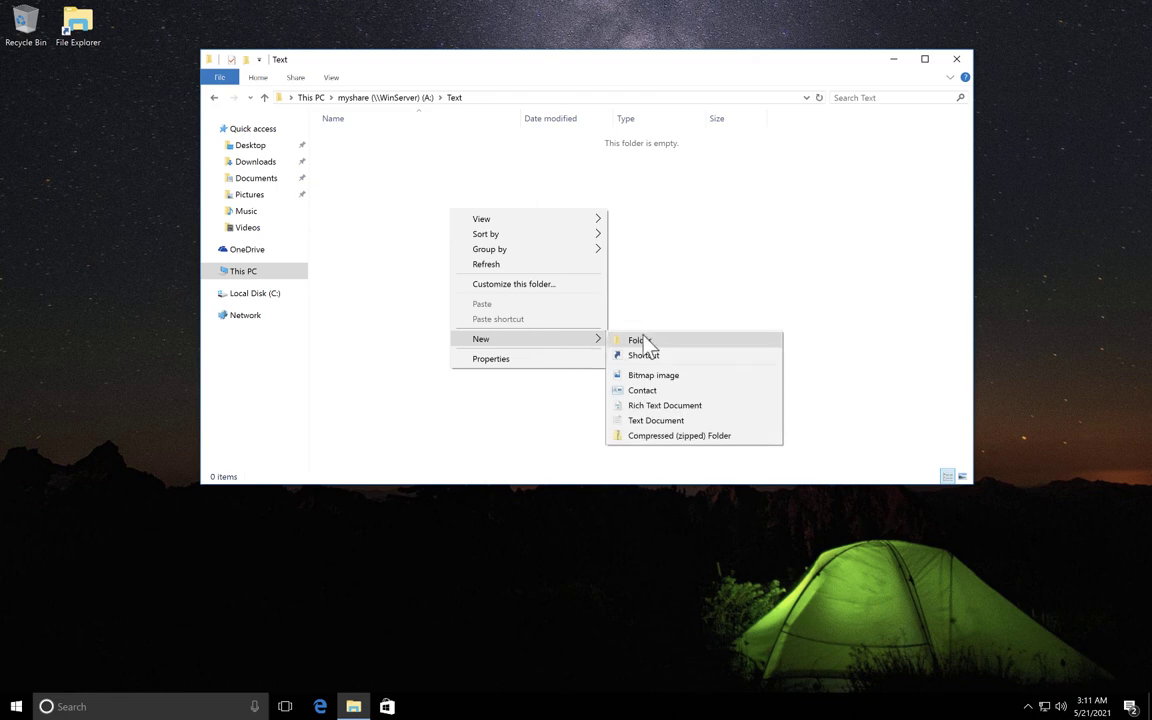
left_click(650, 420)
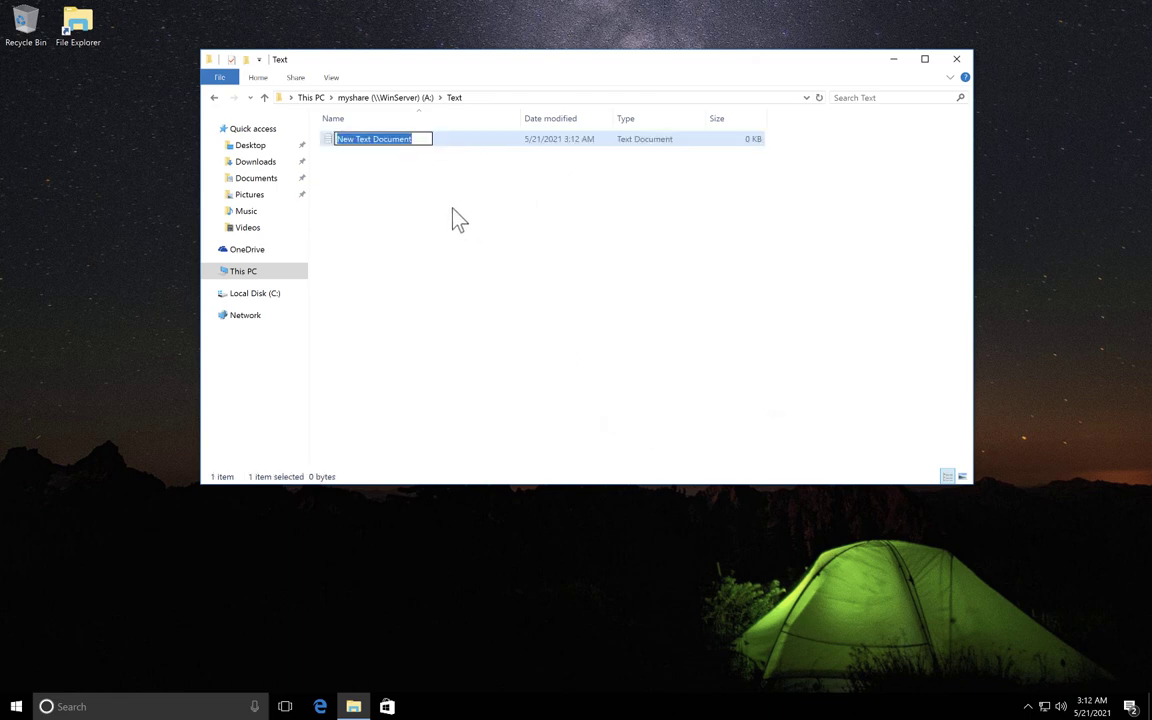
type("This")
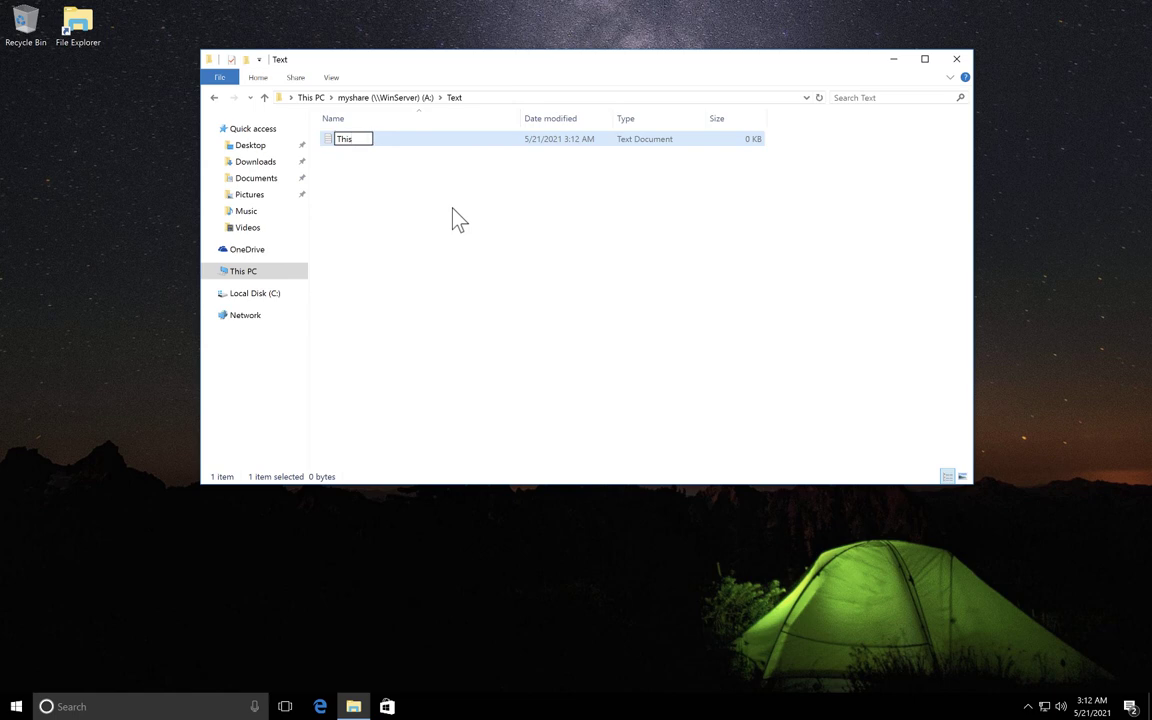
key("BackSpace")
key("BackSpace")
key("BackSpace")
key("BackSpace")
type("MyText")
key("Return")
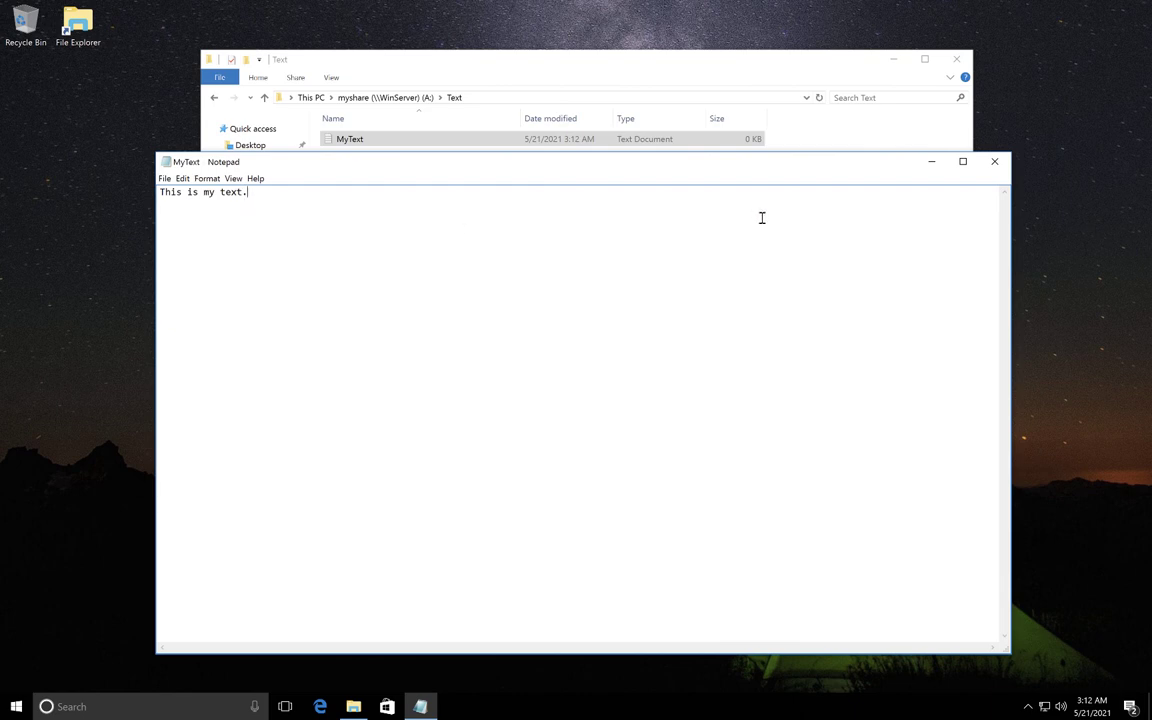
left_click(995, 162)
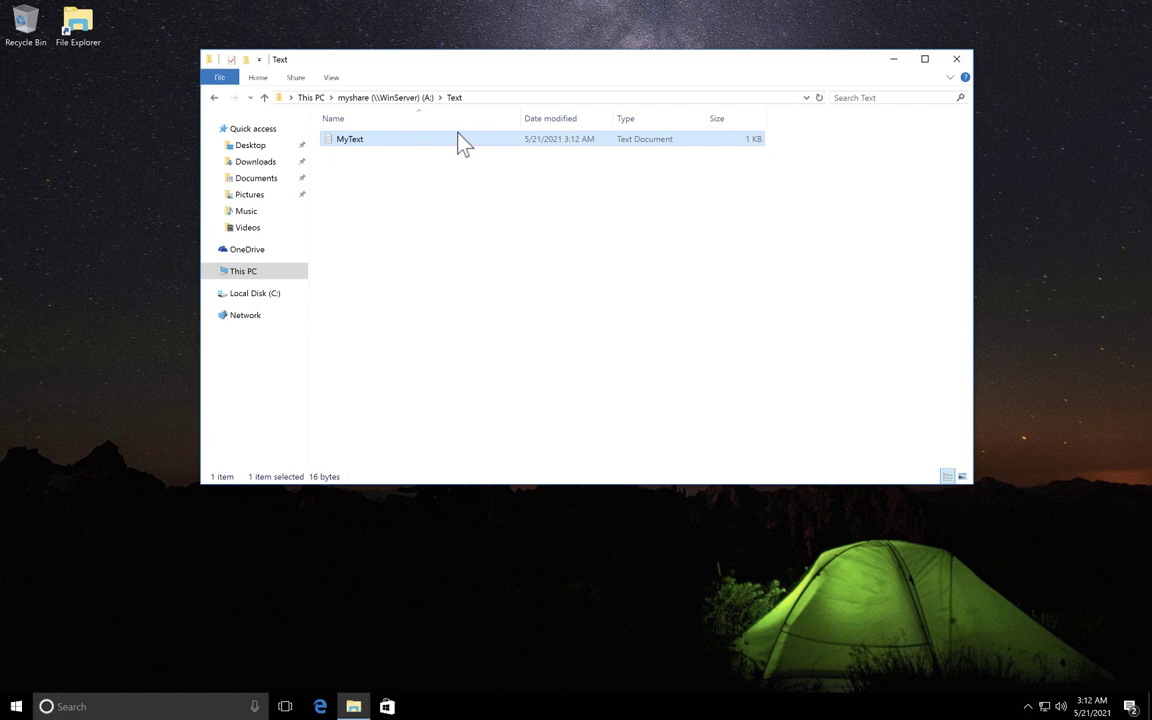
left_click(956, 59)
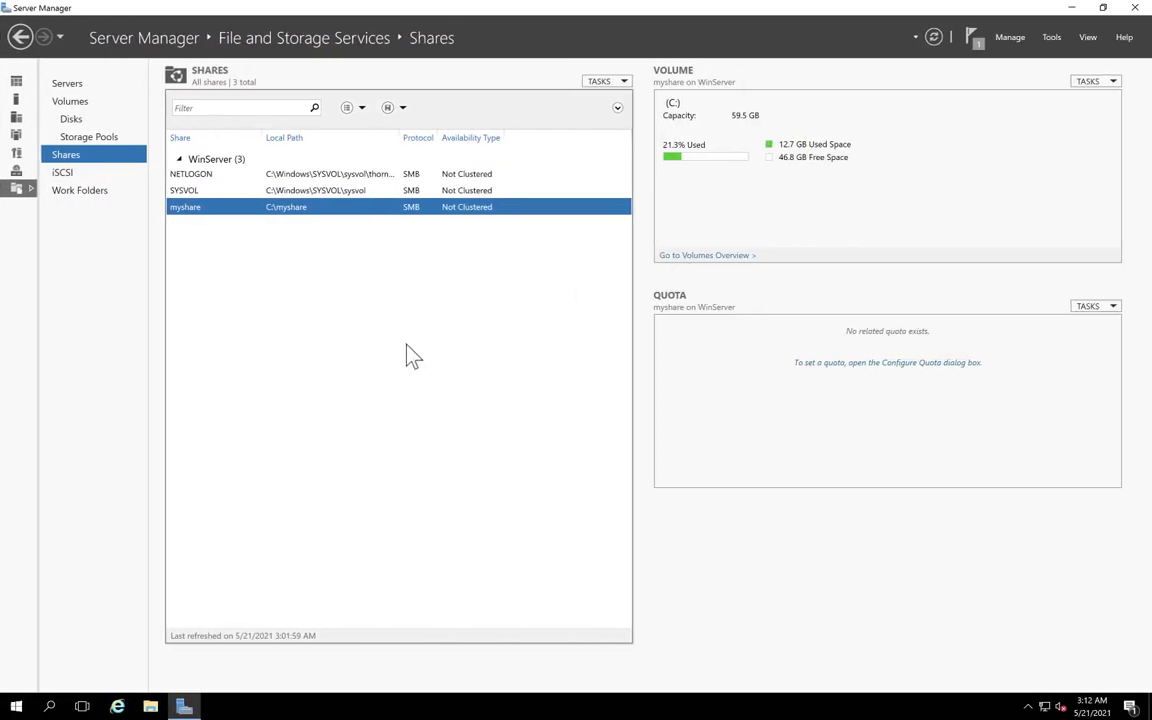
Open C:\MyShare\Text on the server and view MyText reading "This is my text.".
left_click(150, 707)
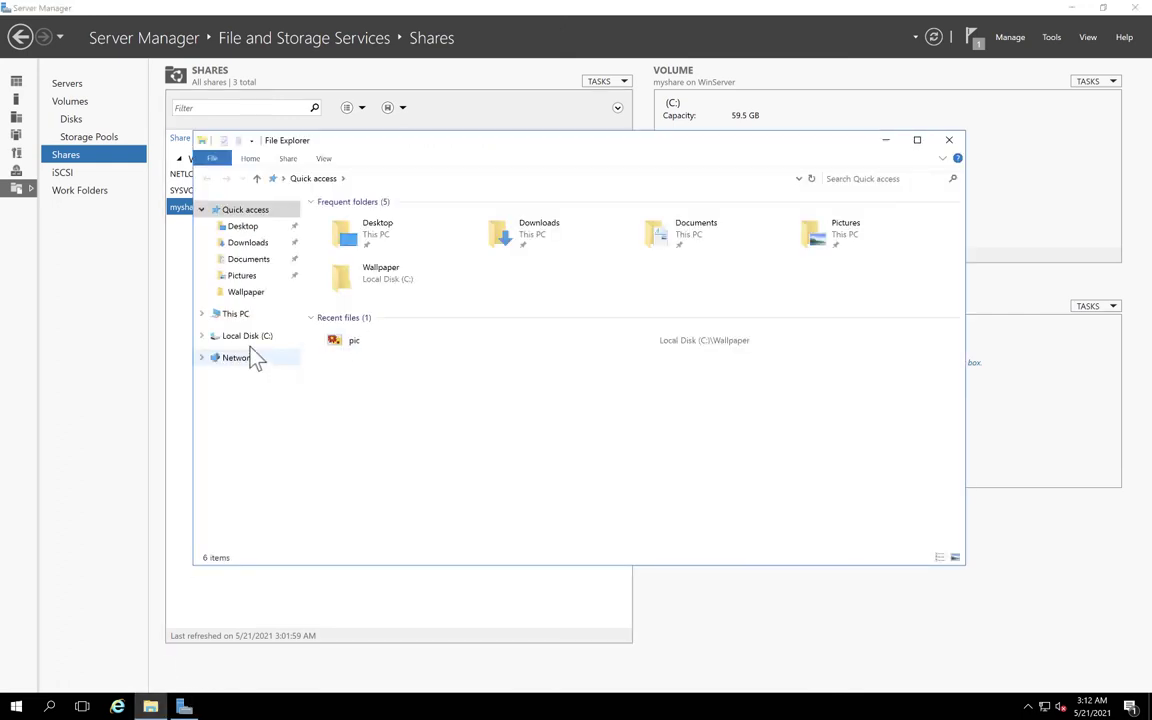
left_click(240, 337)
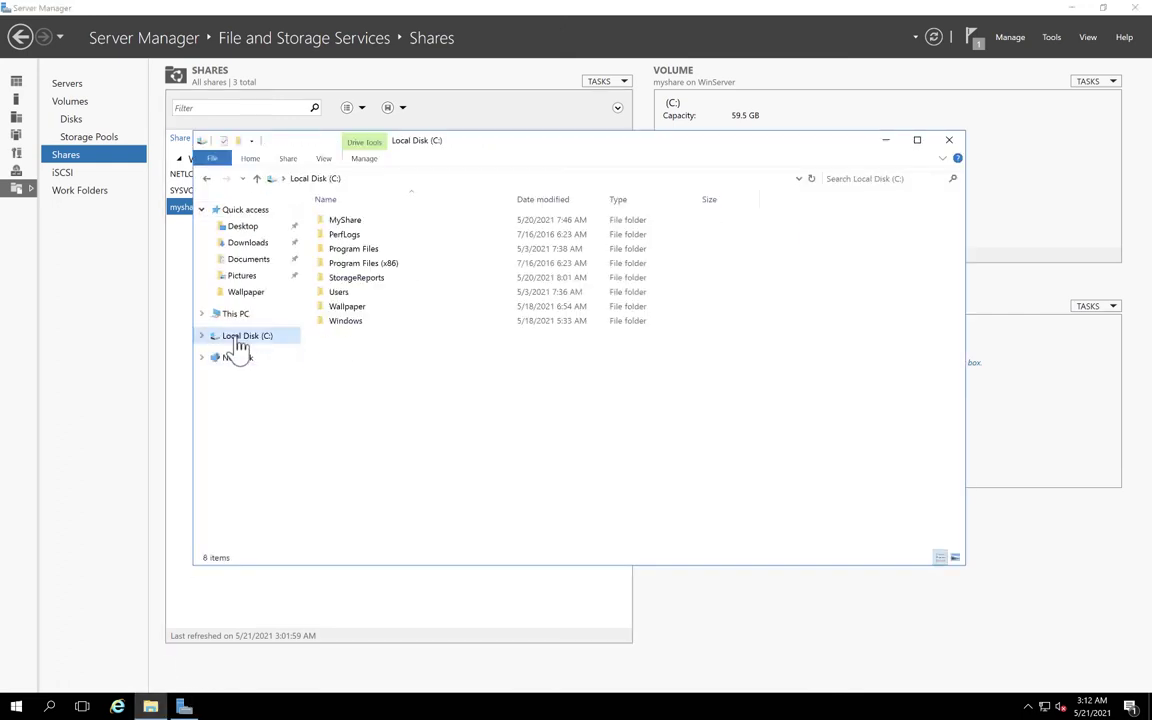
double_click(350, 221)
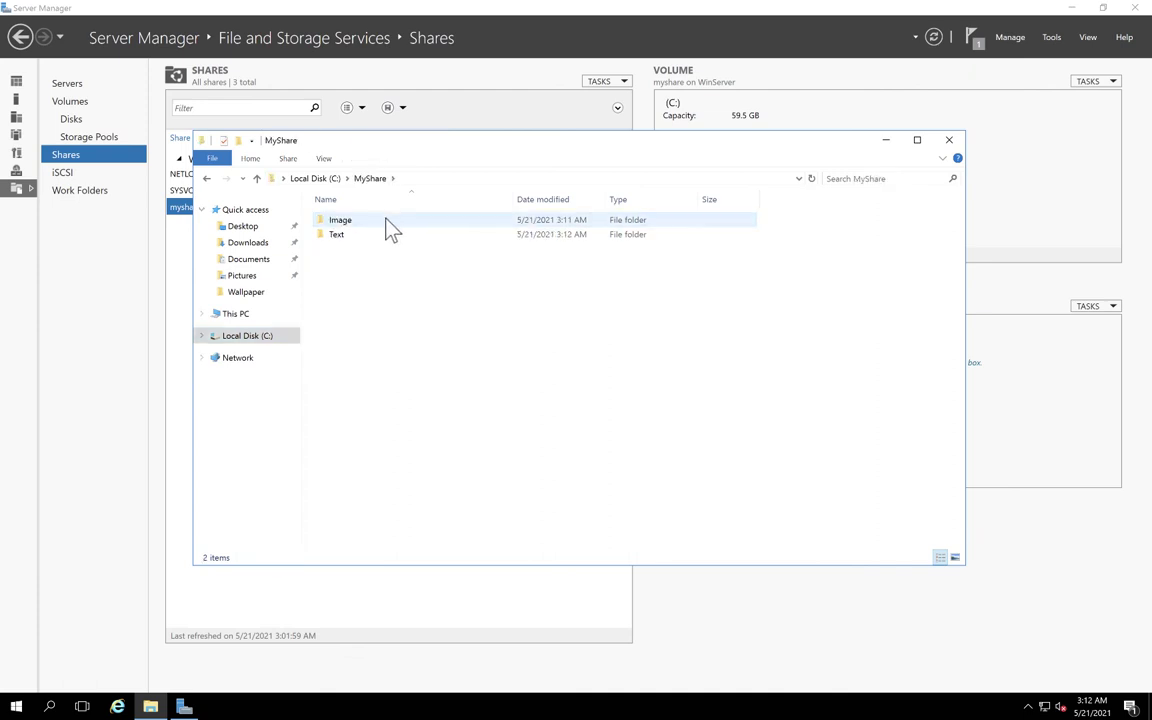
left_click(351, 240)
double_click(351, 240)
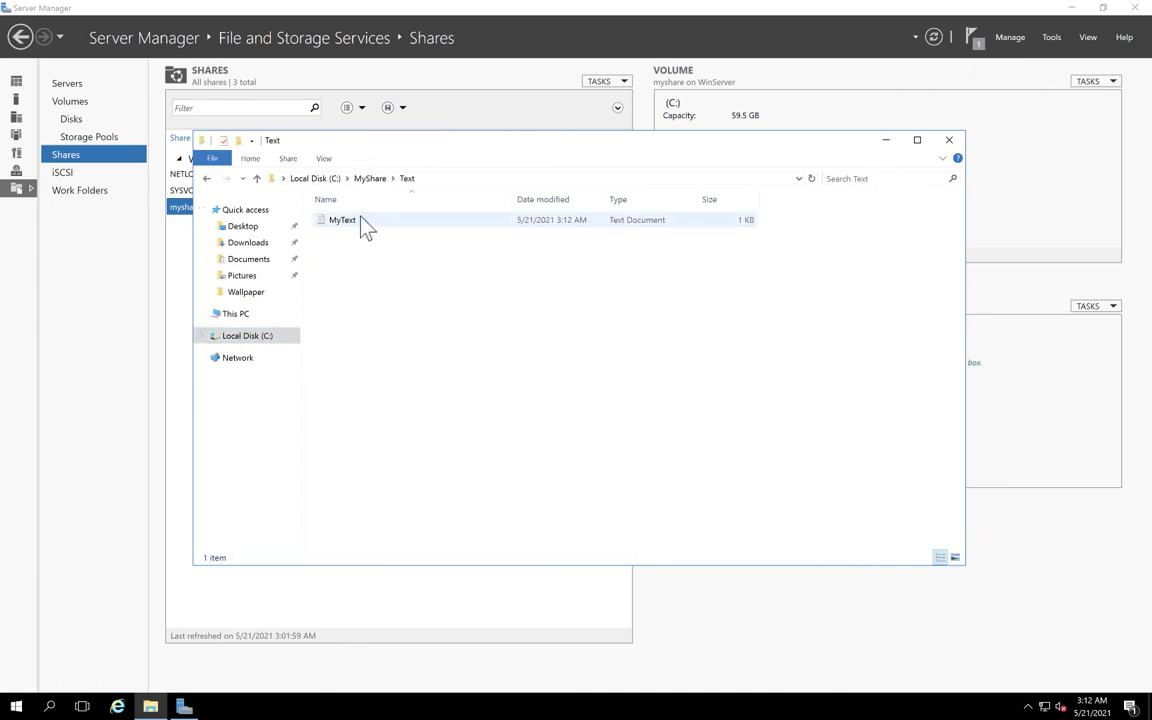
double_click(388, 222)
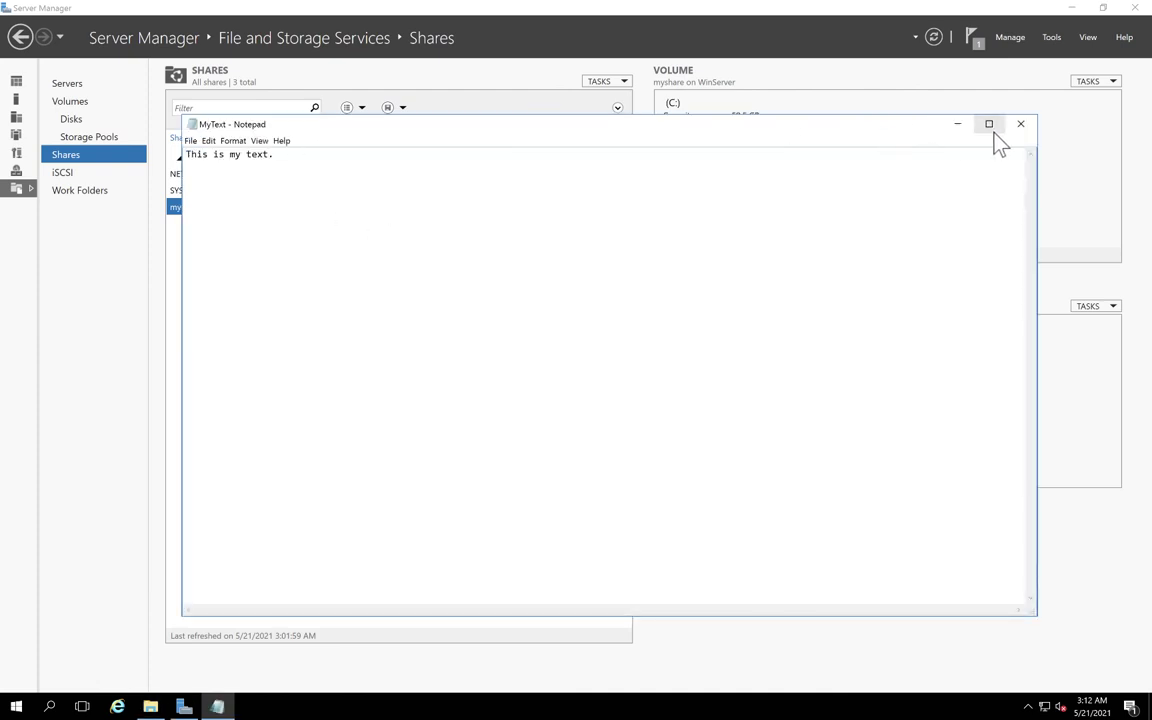
left_click(1020, 124)
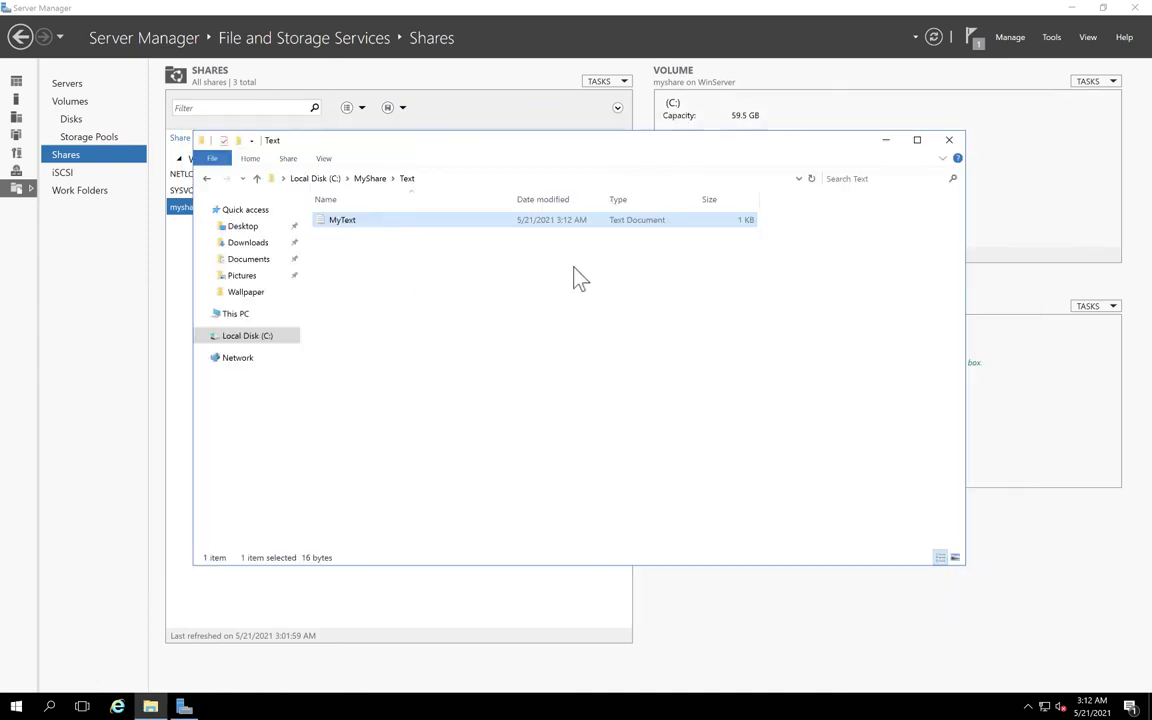
left_click(390, 285)
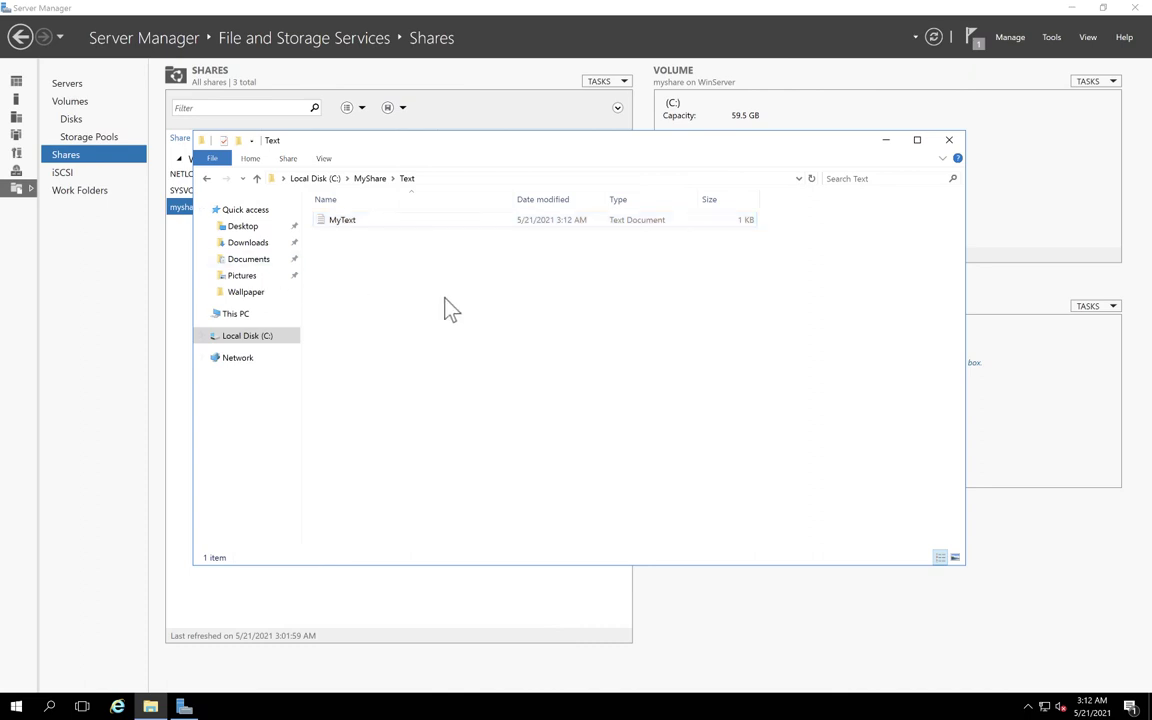